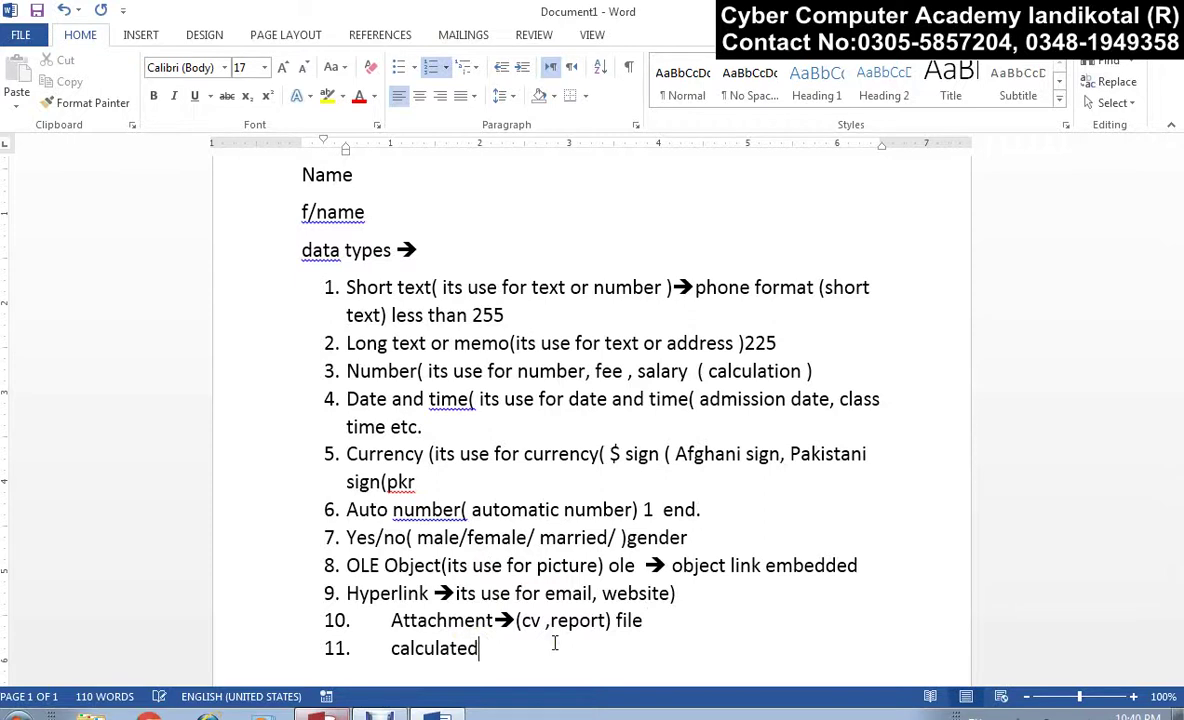
Step: Complete list item 11 as "Calculated( add+fee)salary+bouns" and start a new numbered item
type("(")
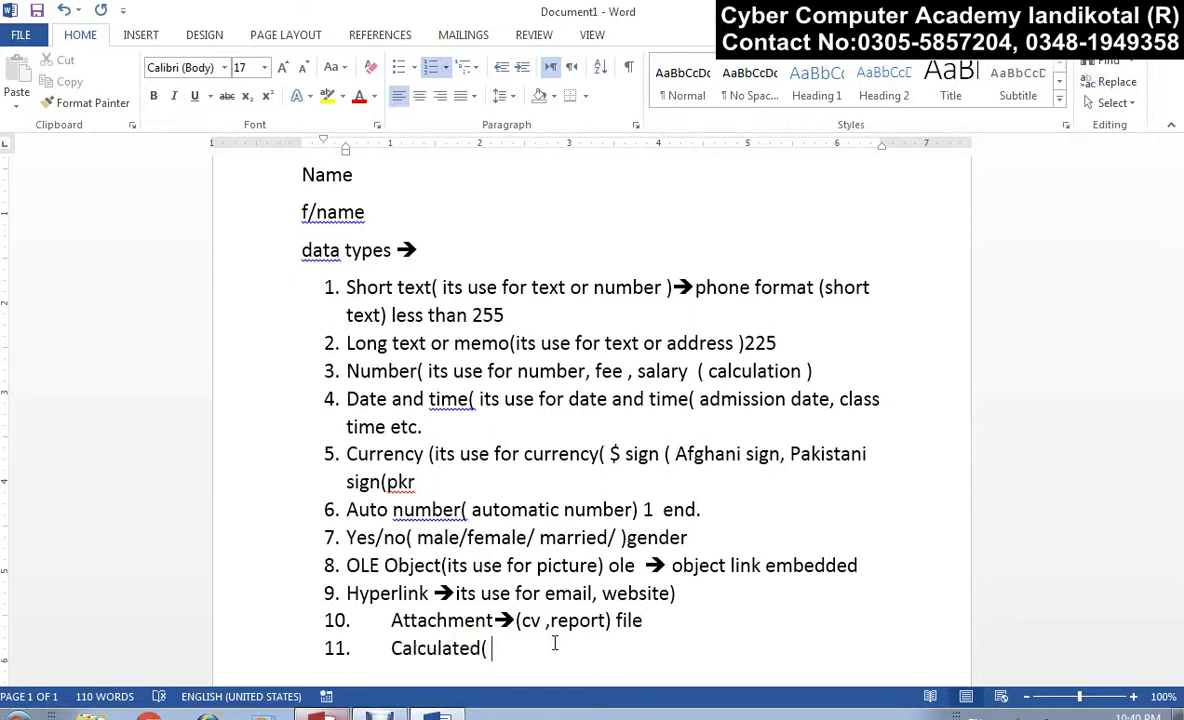
type(" add+fee")
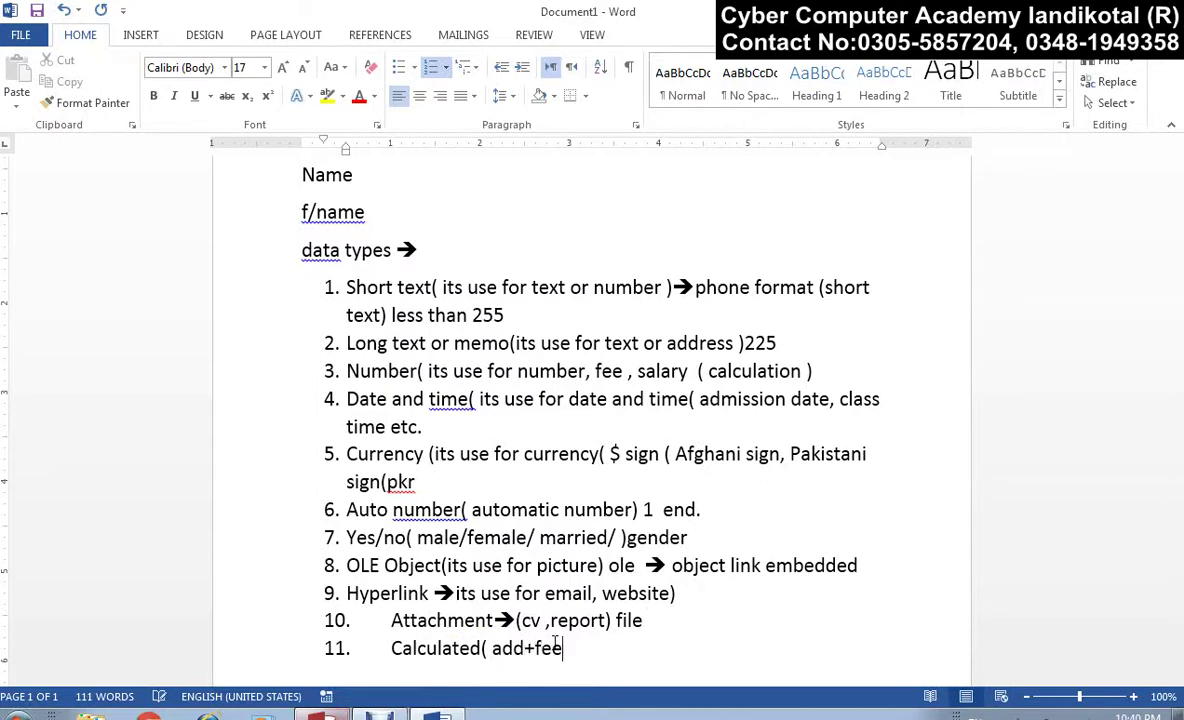
type(")salary+bouns")
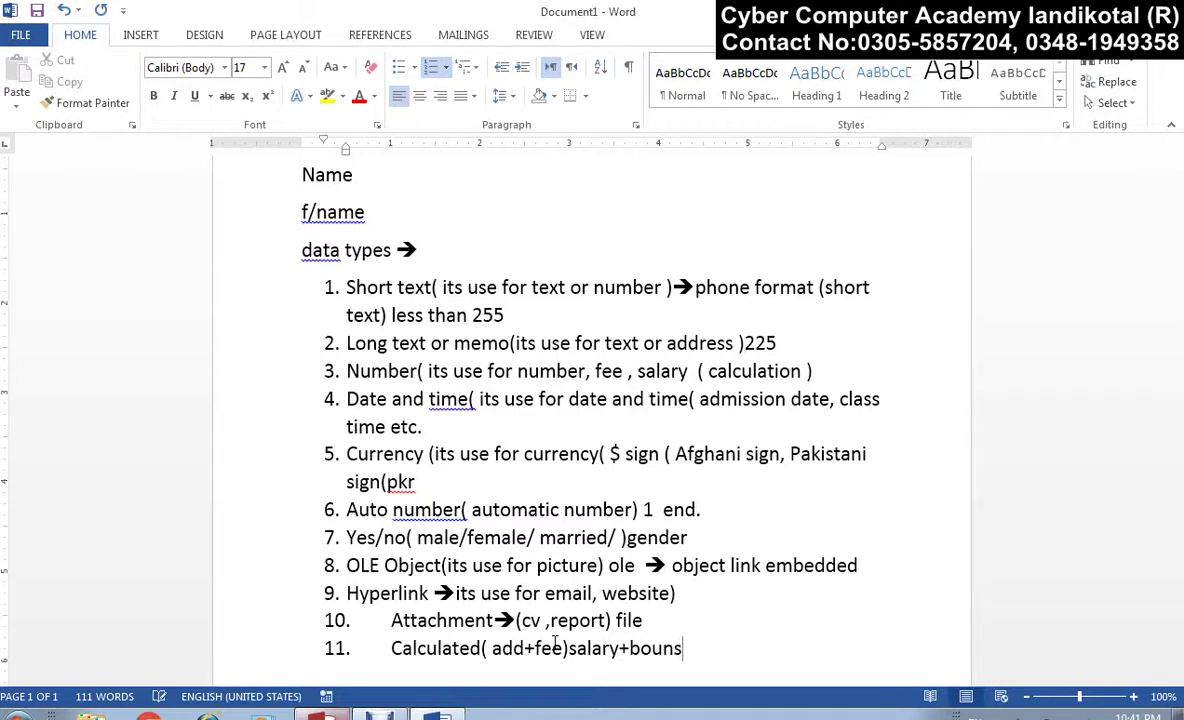
key("Return")
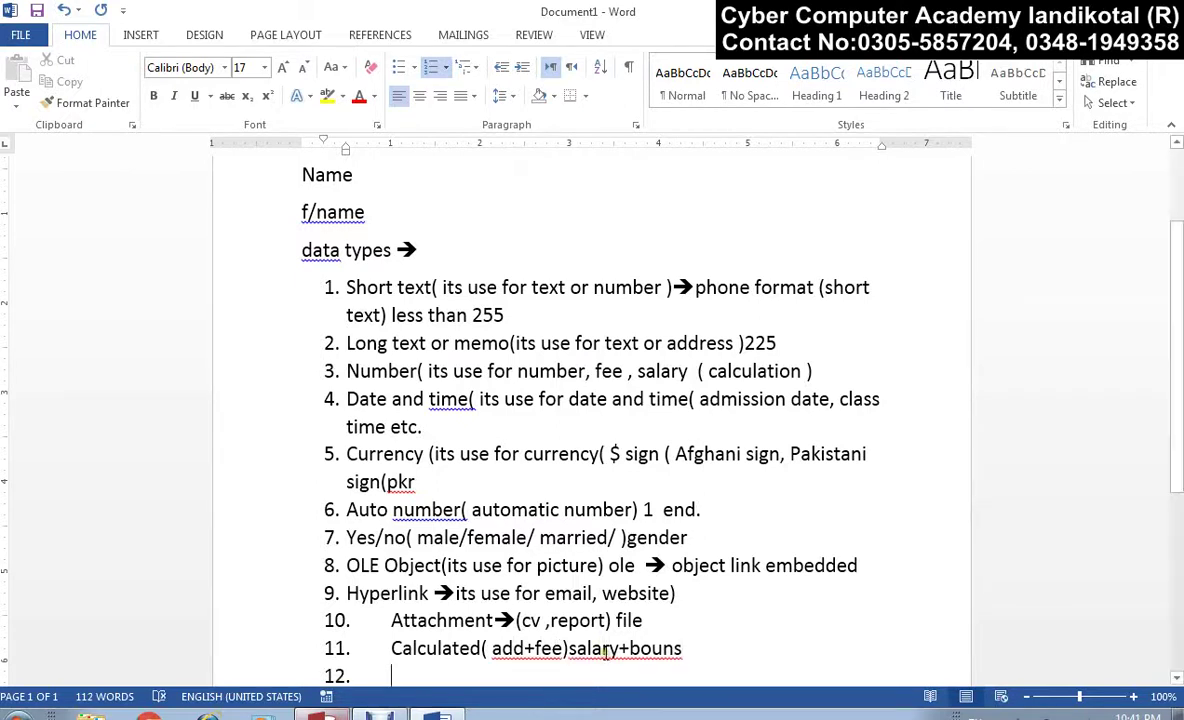
Step: Enter "Lookup wizard (custom record)" as list item 12 and start another numbered item
scroll(590, 650, "down", 3)
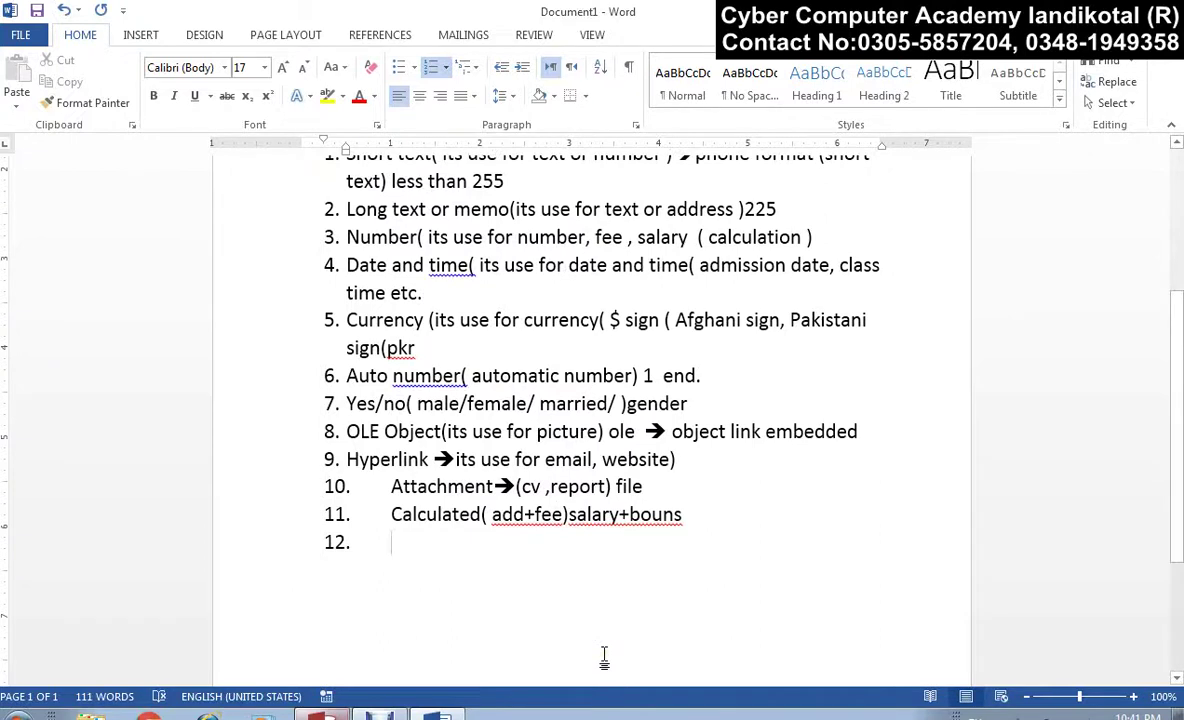
type("loo")
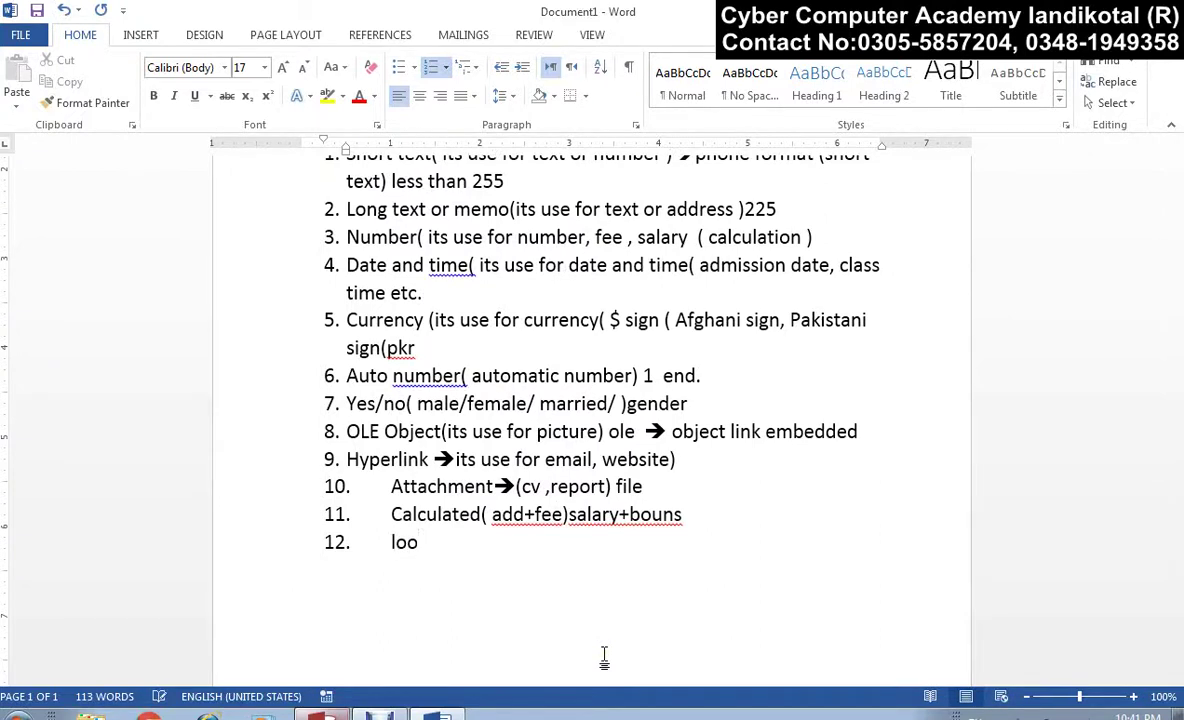
type("kup wiz")
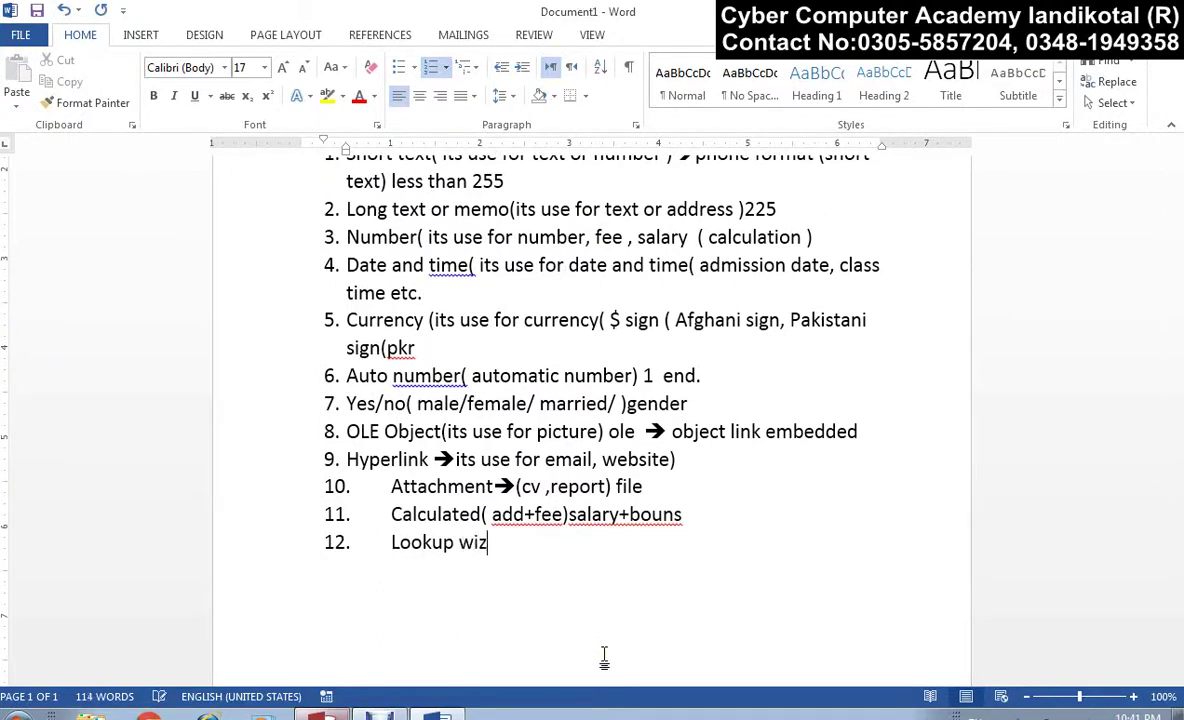
type("ard")
key("BackSpace")
type("a")
key("BackSpace")
type("d (")
type("custom")
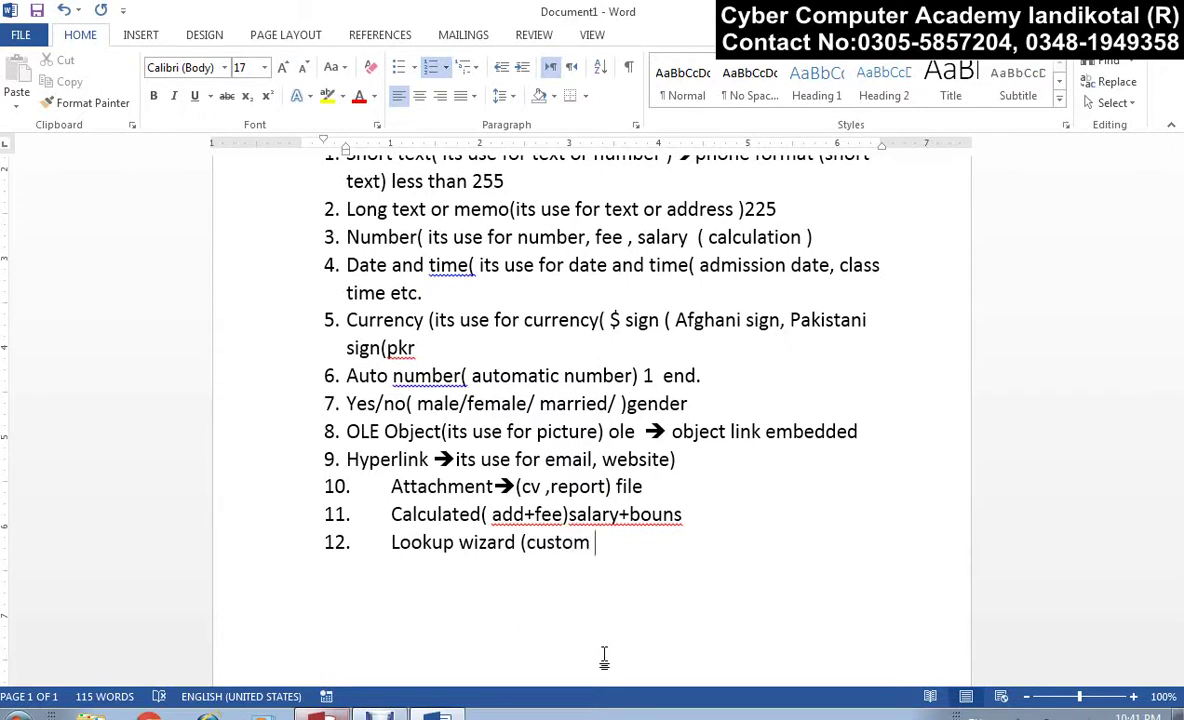
type(" record)")
key("Return")
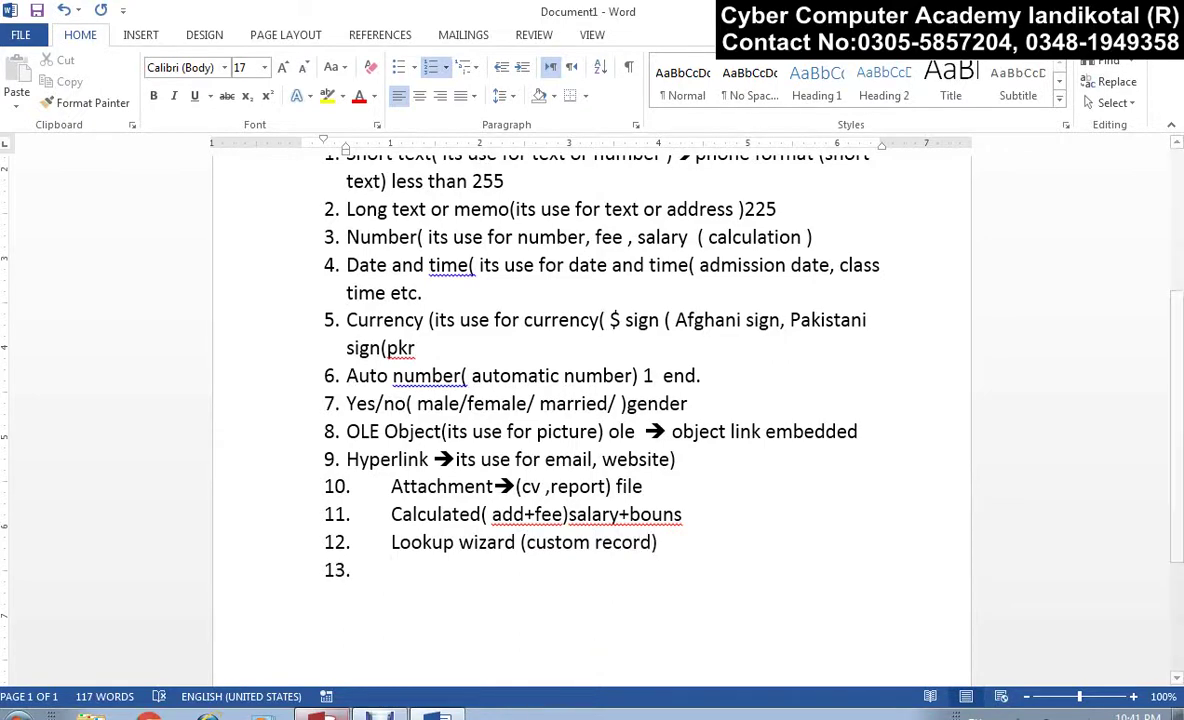
Step: Switch to Access and try the Lookup Wizard on Table1's third row with self-typed values, then cancel it
left_click(322, 714)
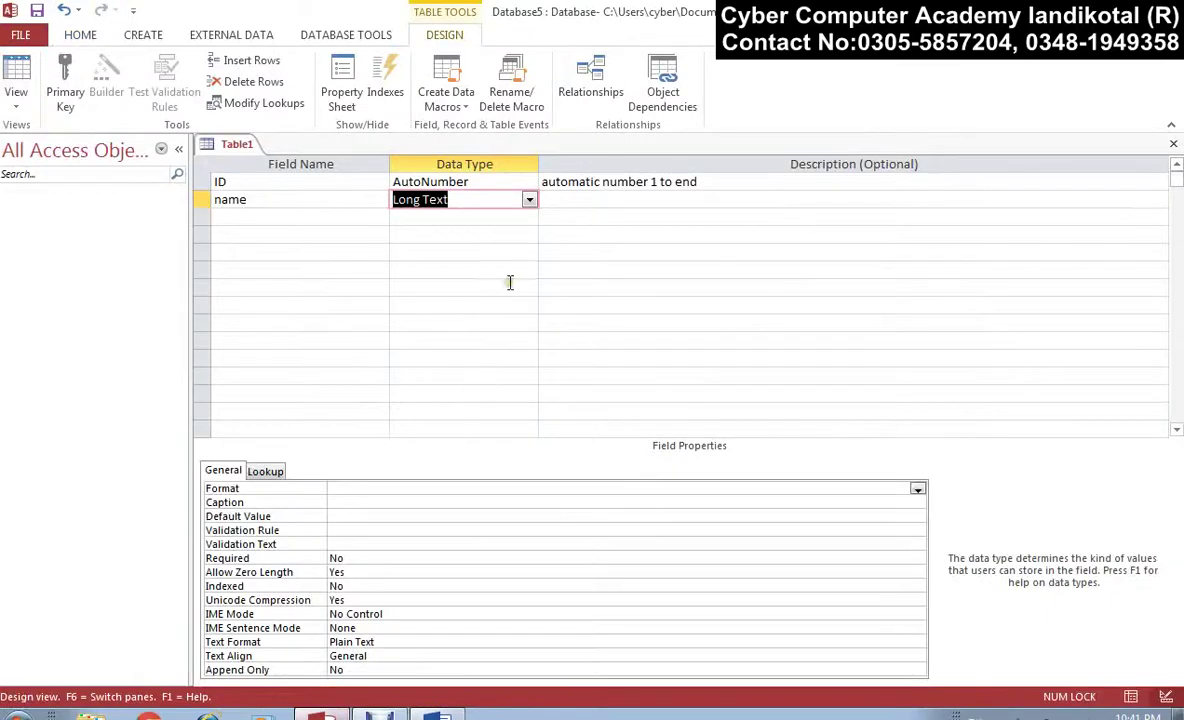
left_click(529, 216)
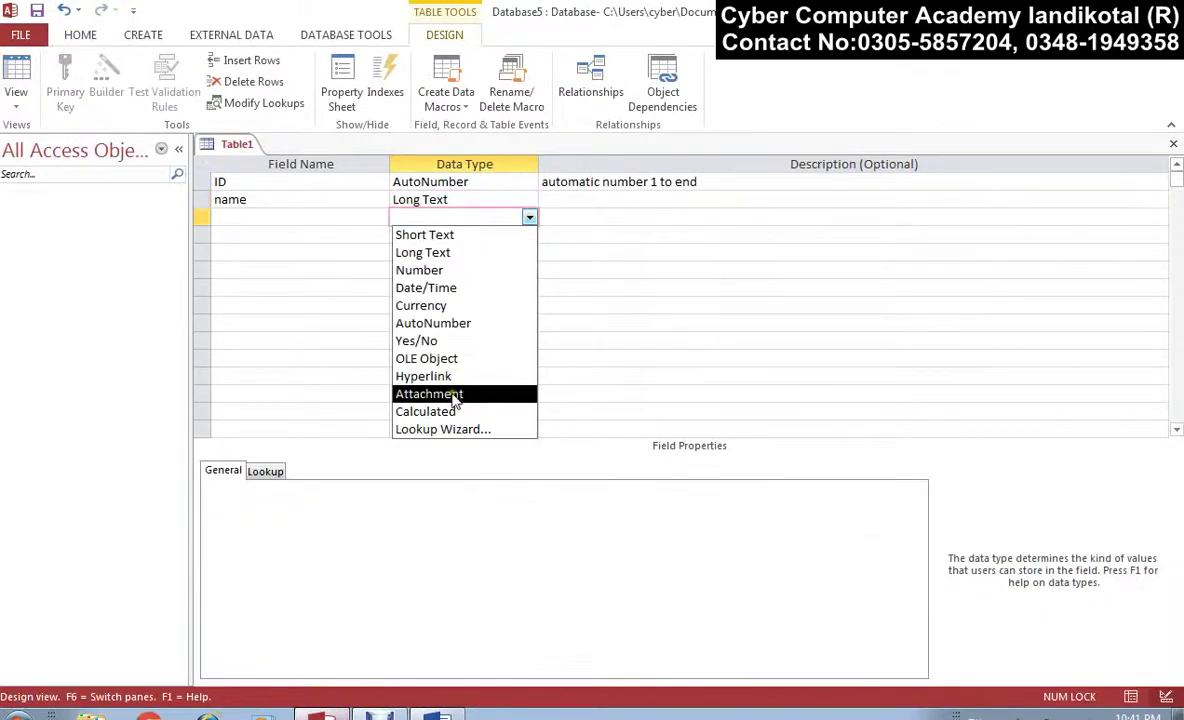
left_click(447, 429)
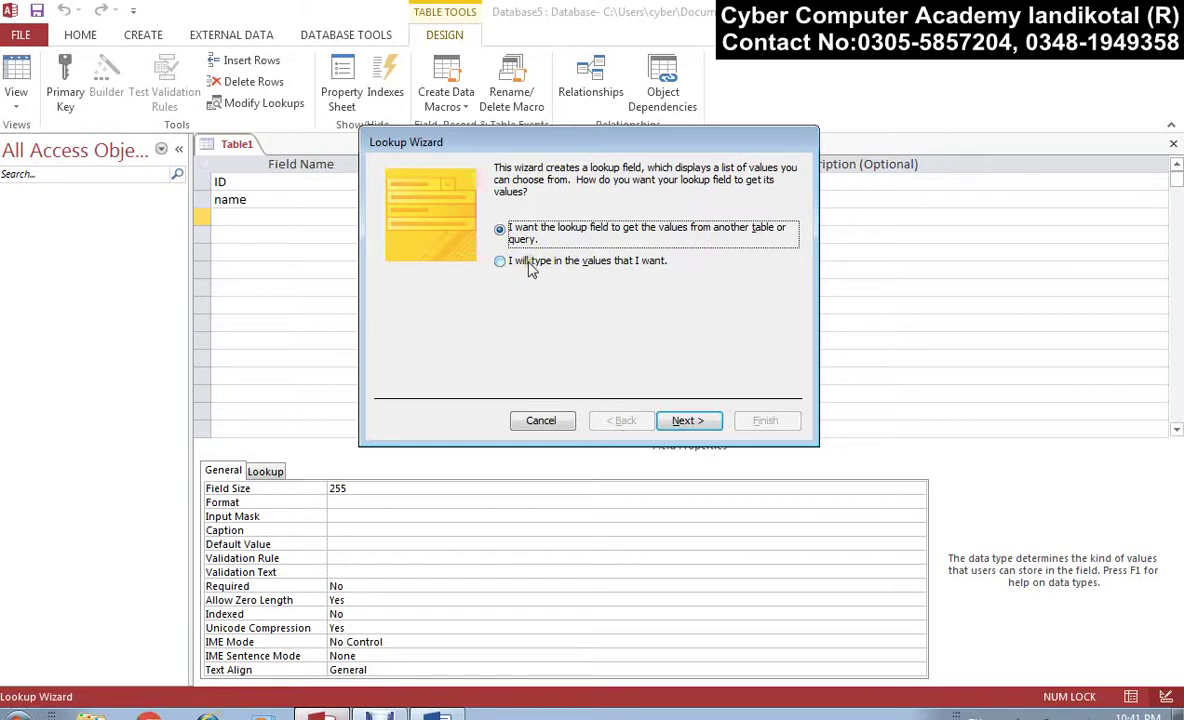
left_click(612, 262)
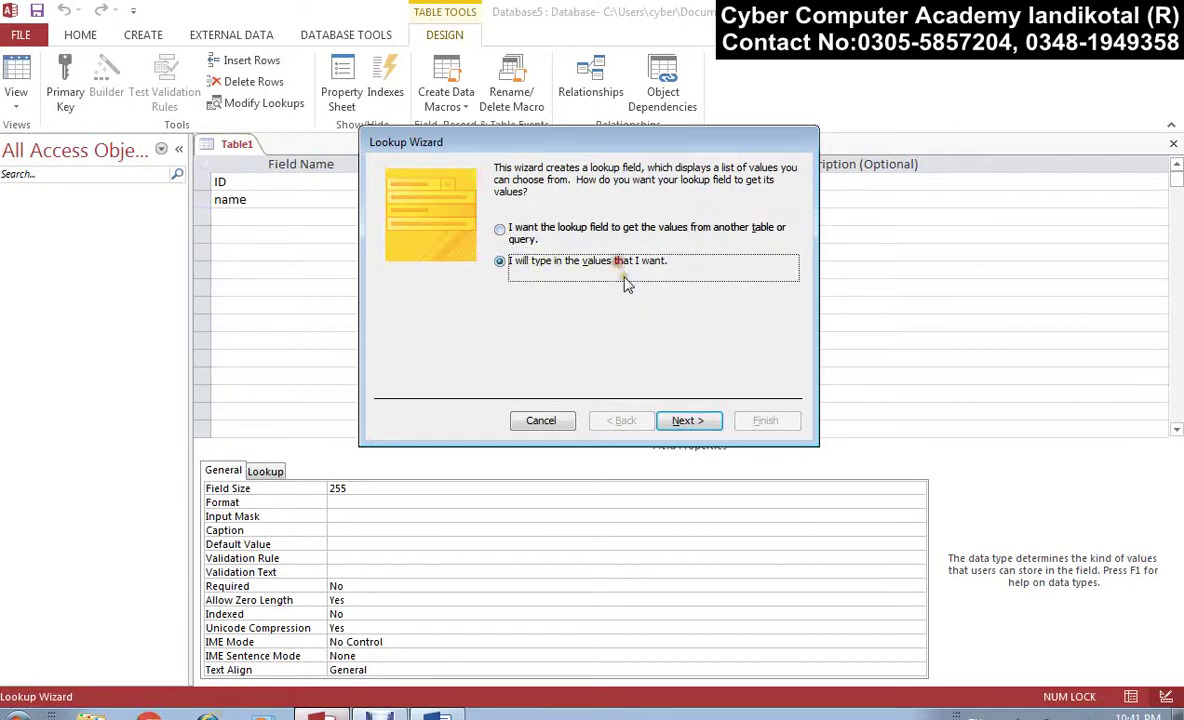
left_click(684, 420)
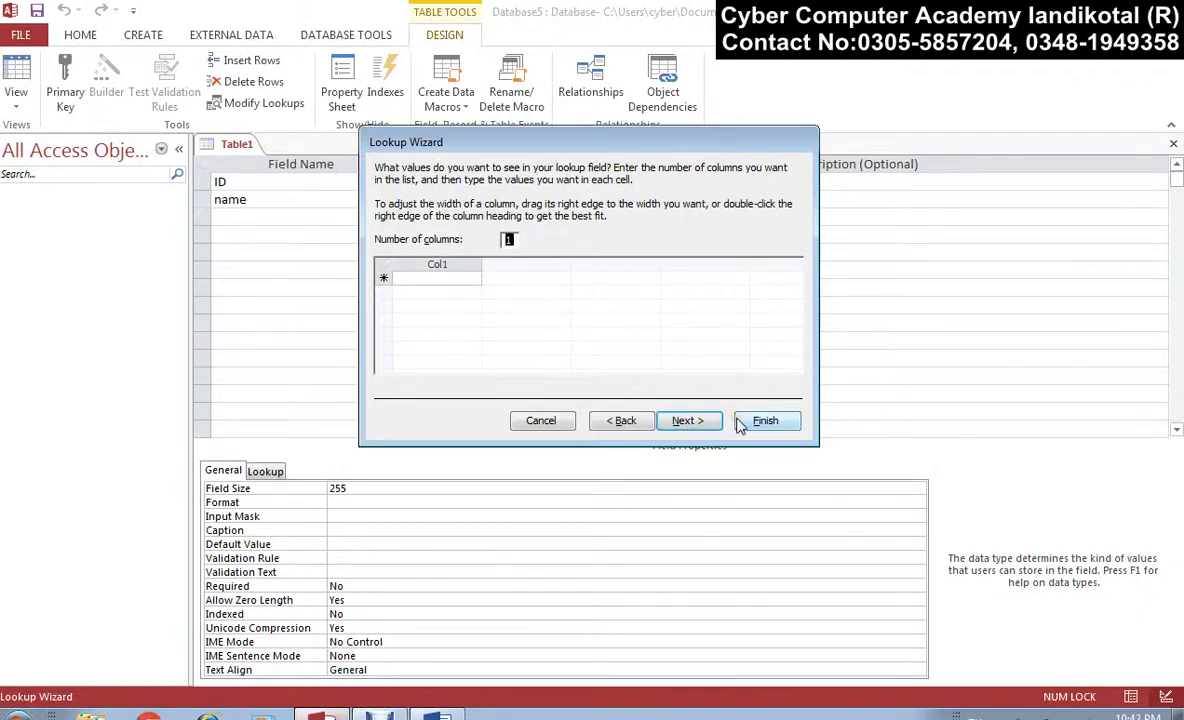
left_click(552, 422)
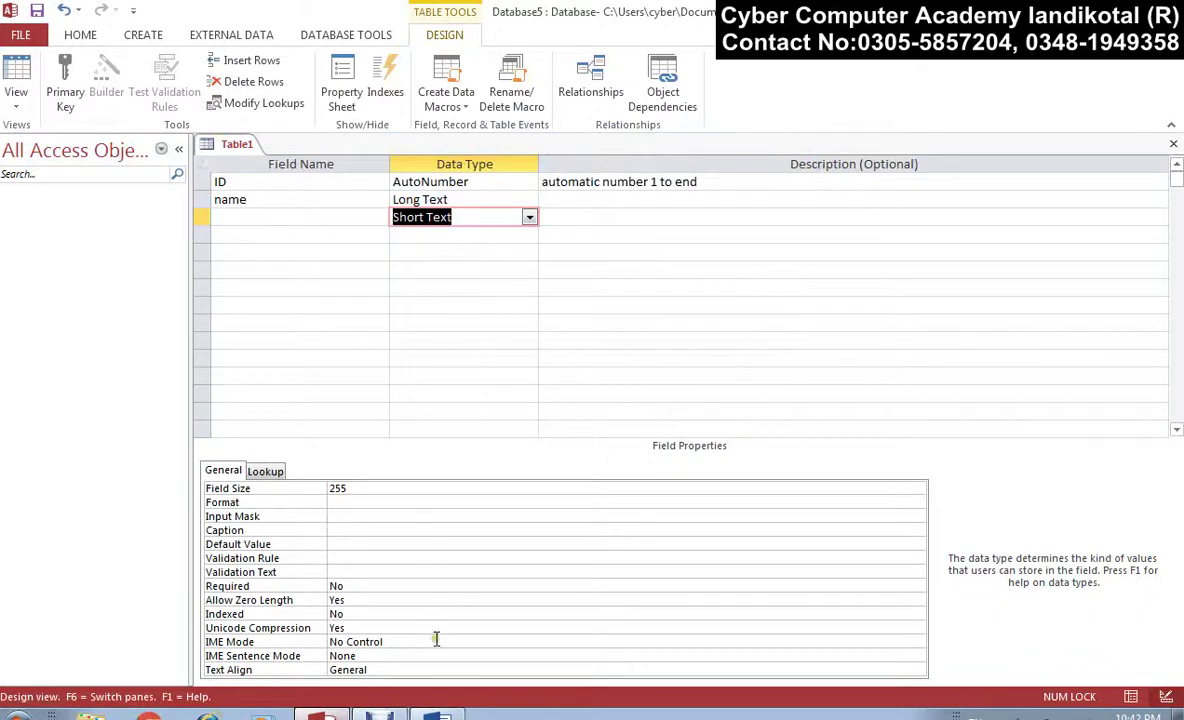
Step: Switch back to Word, append "list" to the Lookup wizard item, and remove the empty numbered items below it
left_click(436, 714)
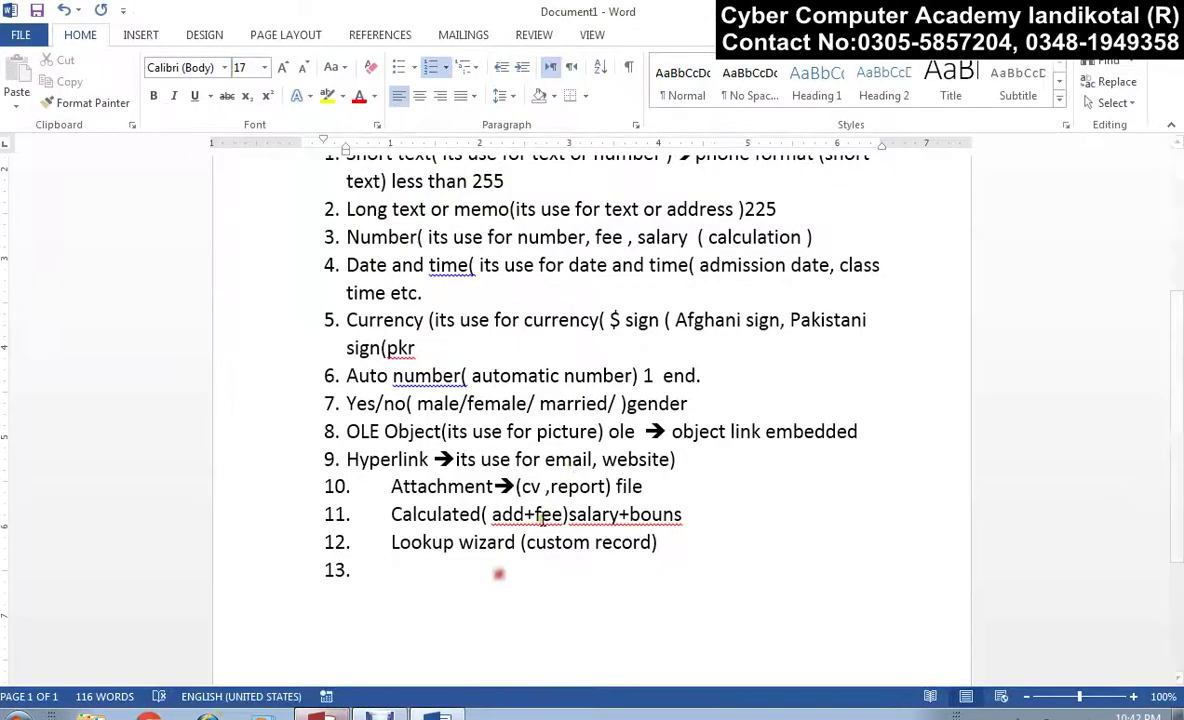
left_click(675, 556)
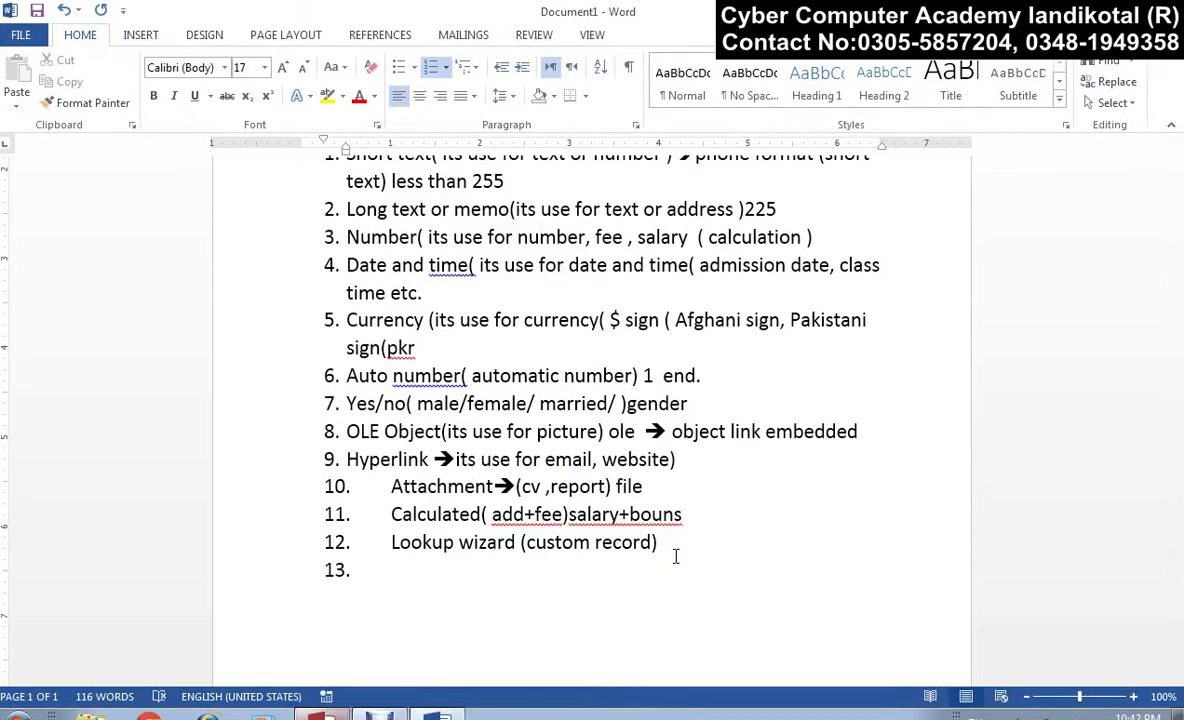
type("list")
key("Return")
key("Return")
key("BackSpace")
key("BackSpace")
key("BackSpace")
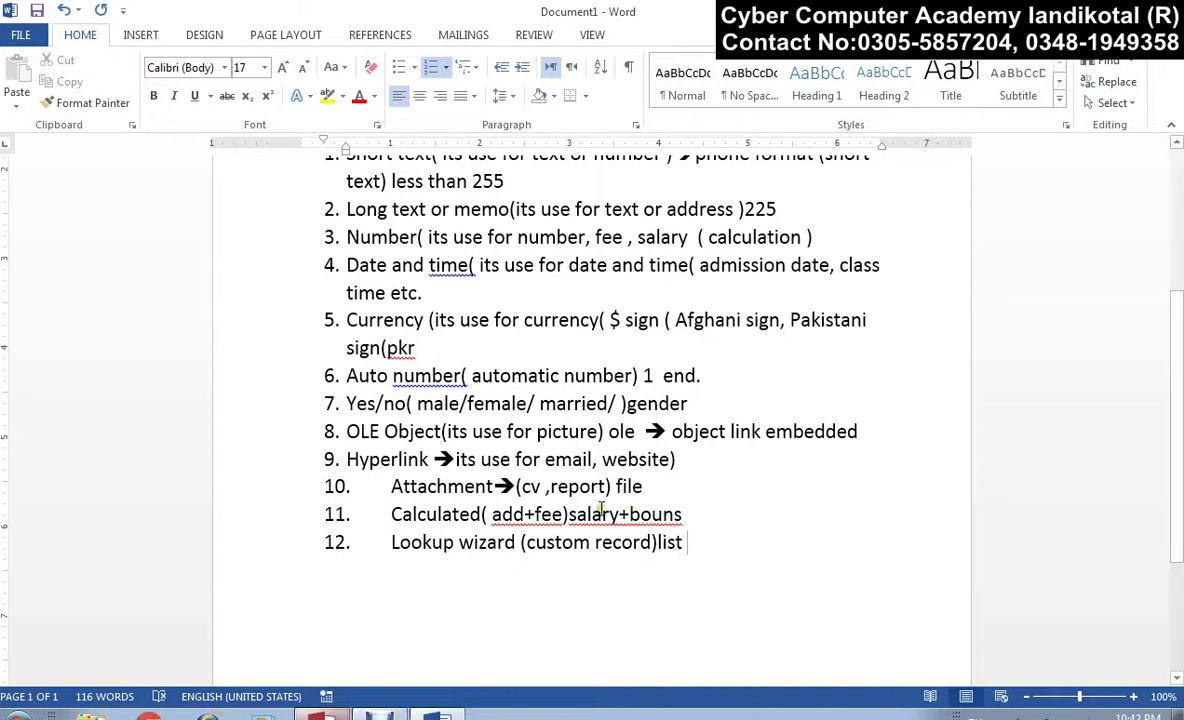
scroll(556, 470, "up", 3)
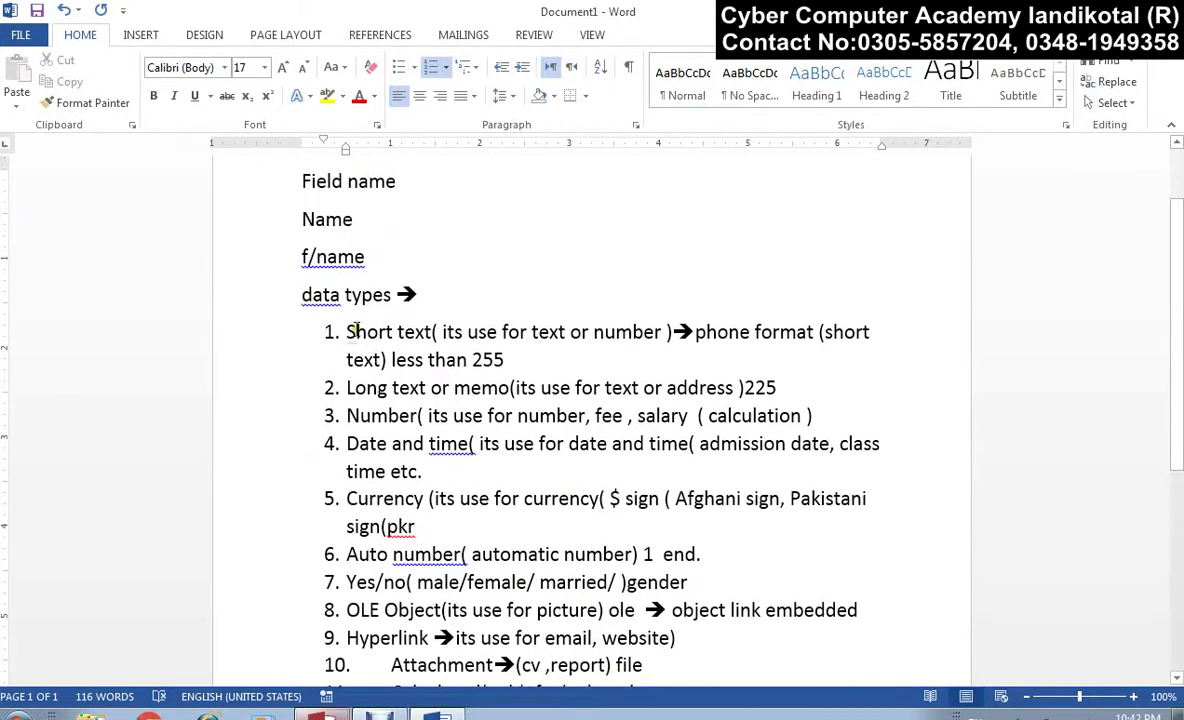
left_click_drag(346, 333, 432, 336)
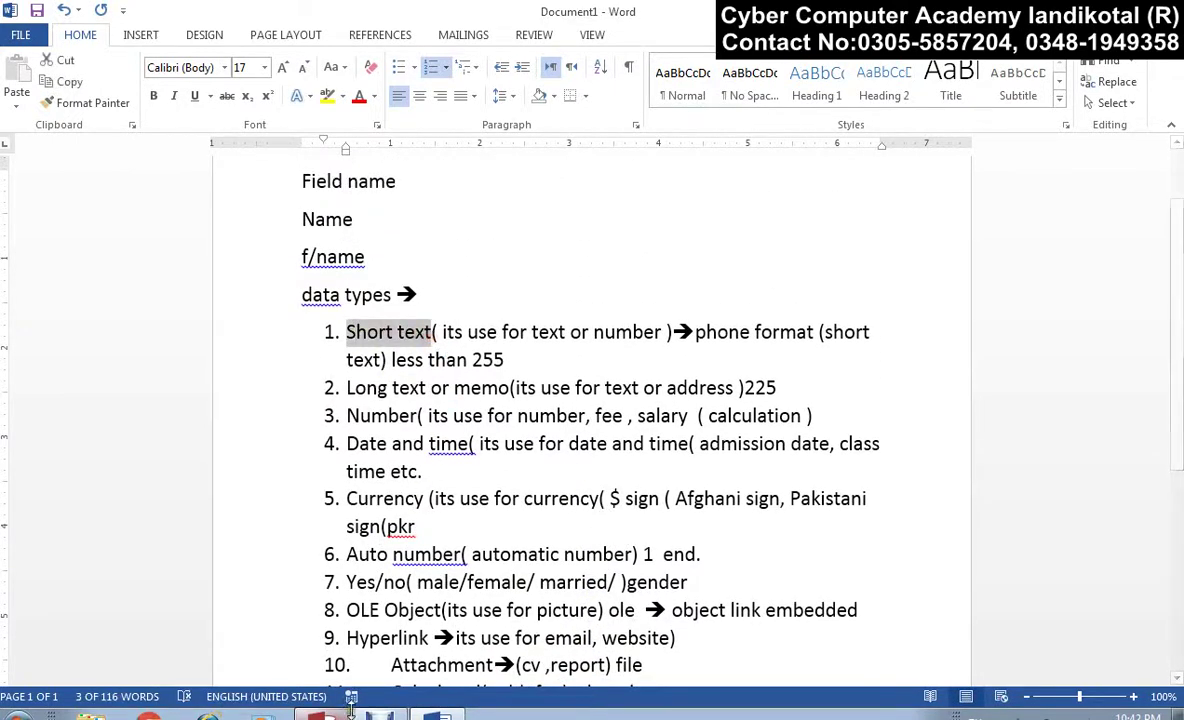
Step: Switch to Access and delete all existing fields from Table1, including the indexed ID field
key("alt+Tab")
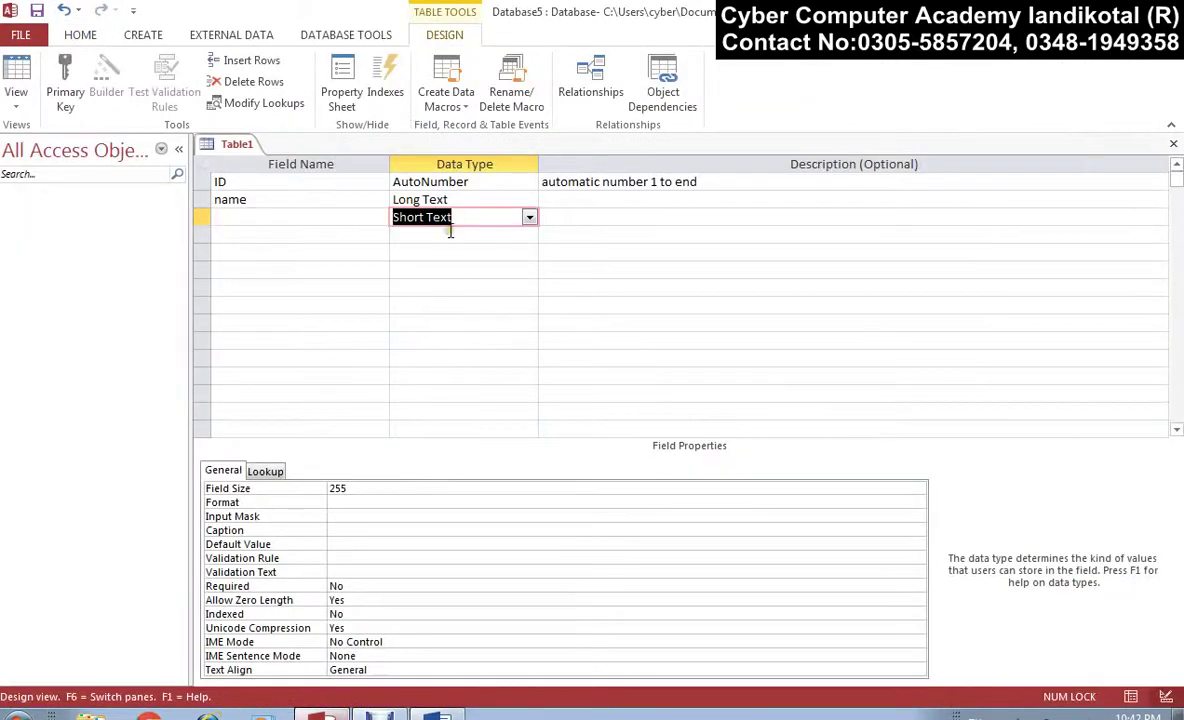
left_click(417, 253)
key("ctrl+a")
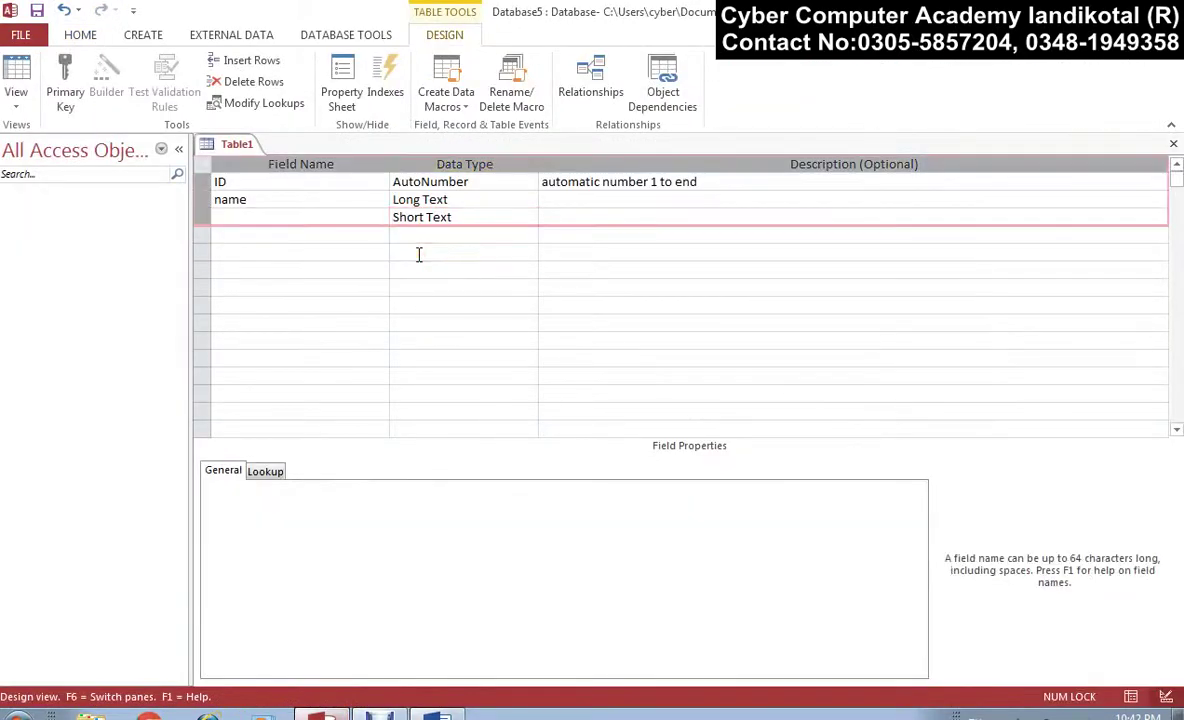
key("Delete")
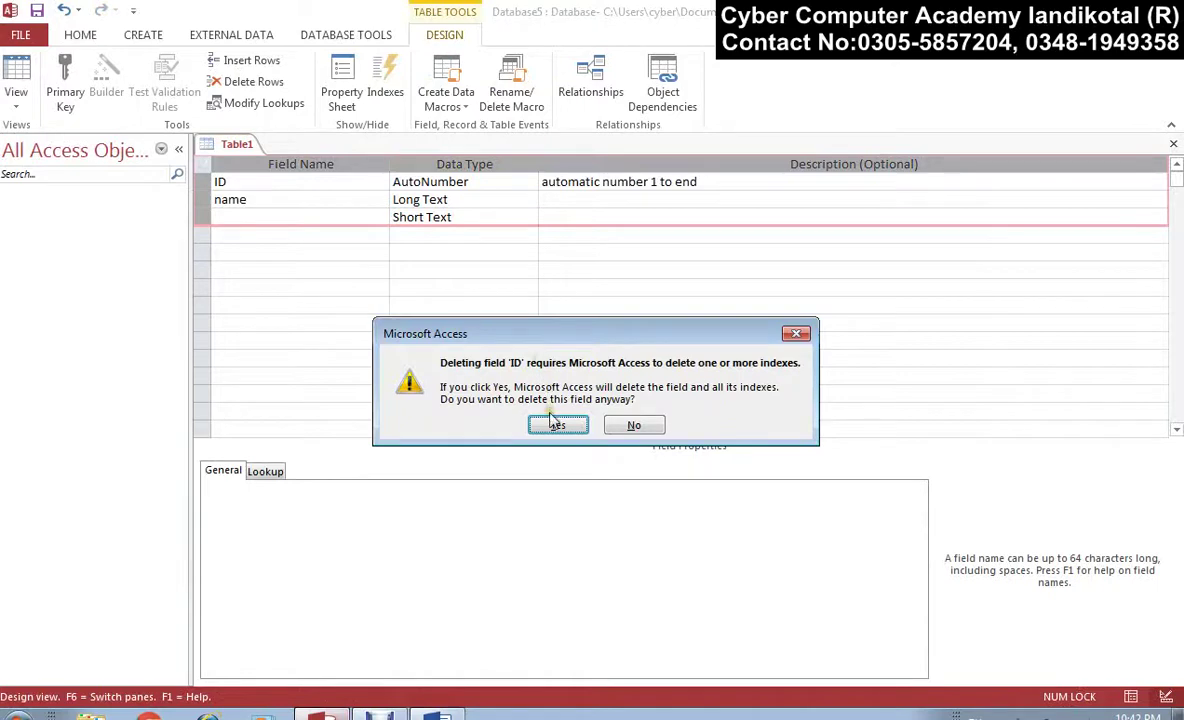
left_click(512, 390)
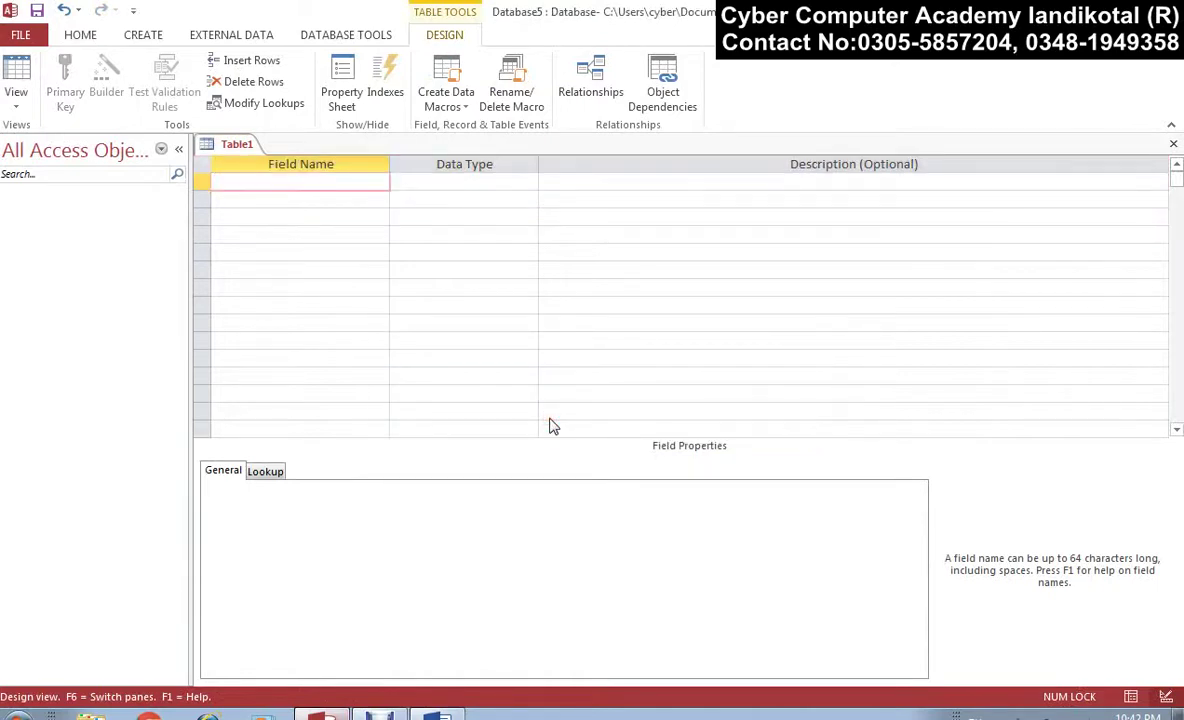
Step: Add a first field named ID with the AutoNumber data type and leave its description empty
type("s/no")
key("BackSpace")
key("BackSpace")
key("BackSpace")
key("BackSpace")
type("ID")
key("Tab")
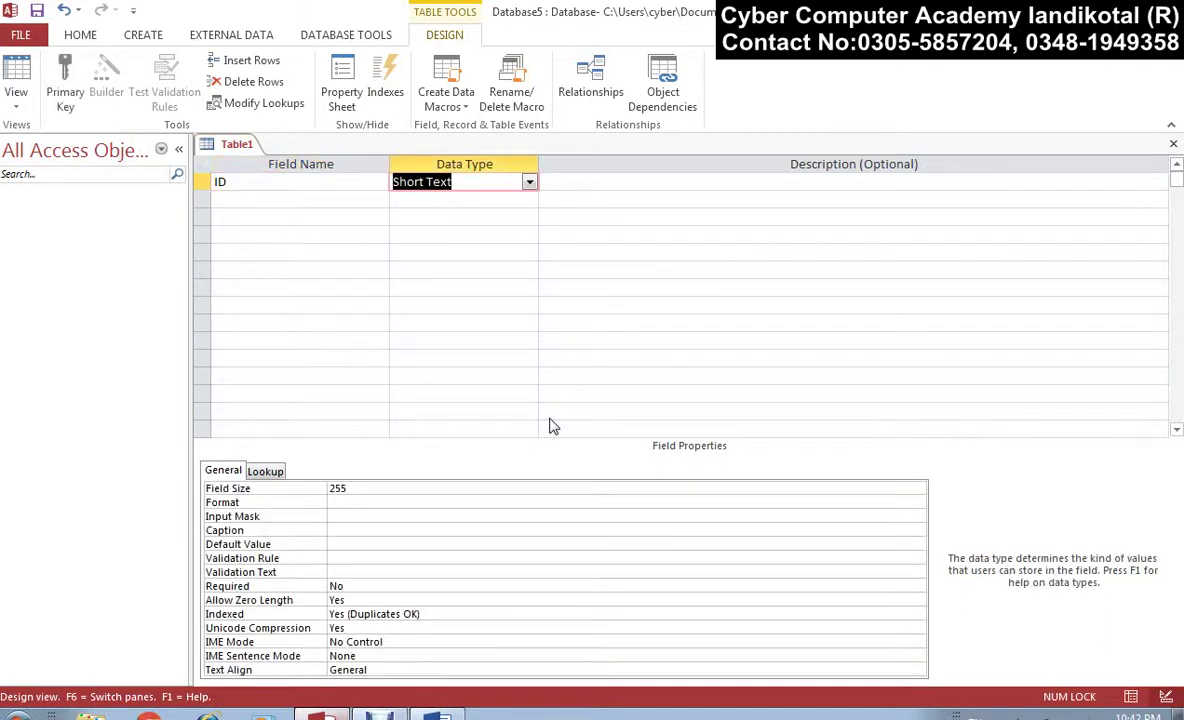
type("autoNumber")
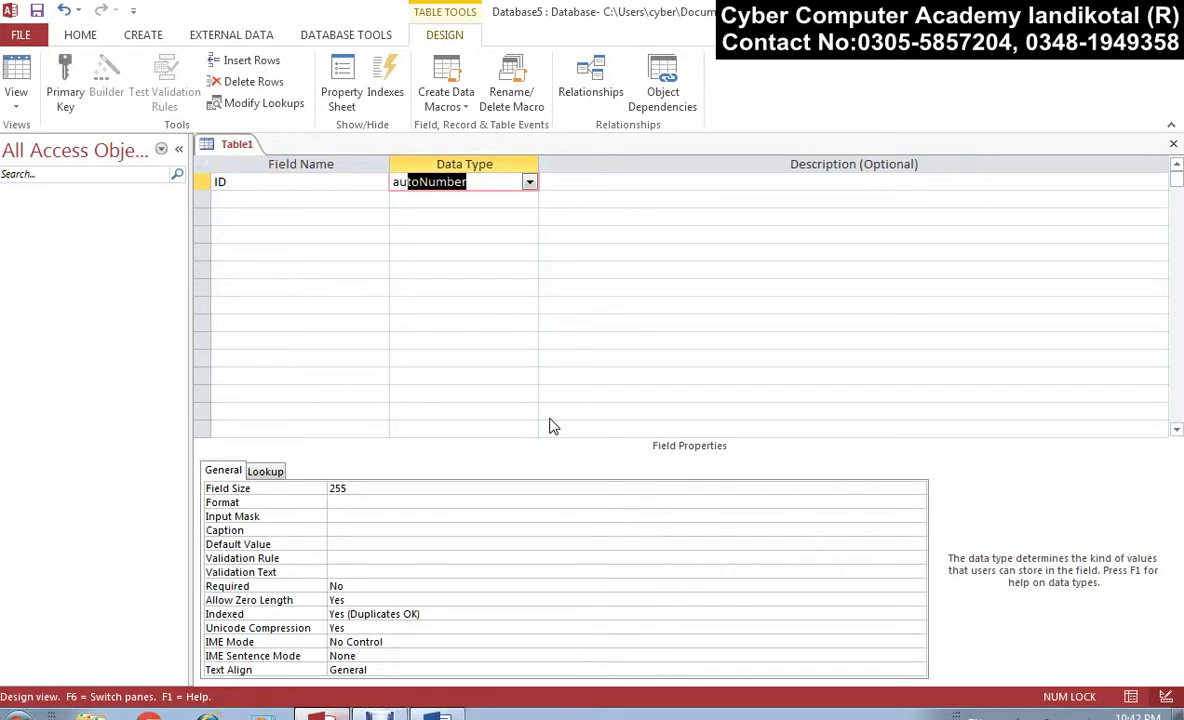
key("Tab")
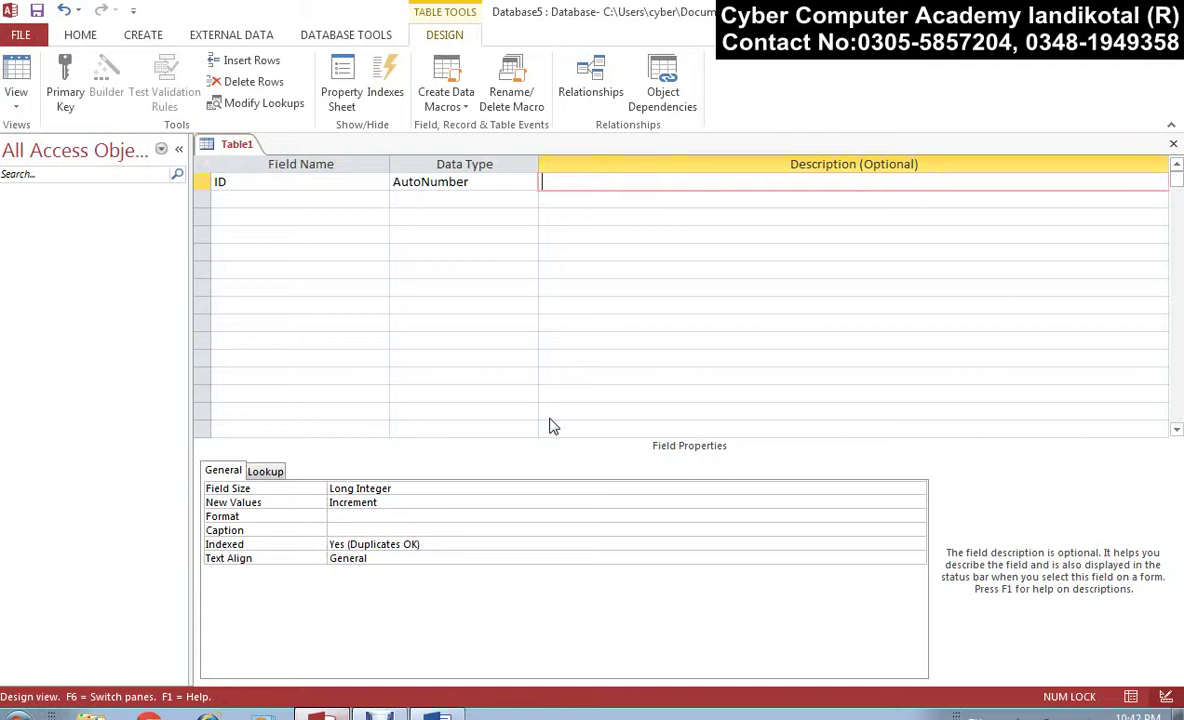
key("Tab")
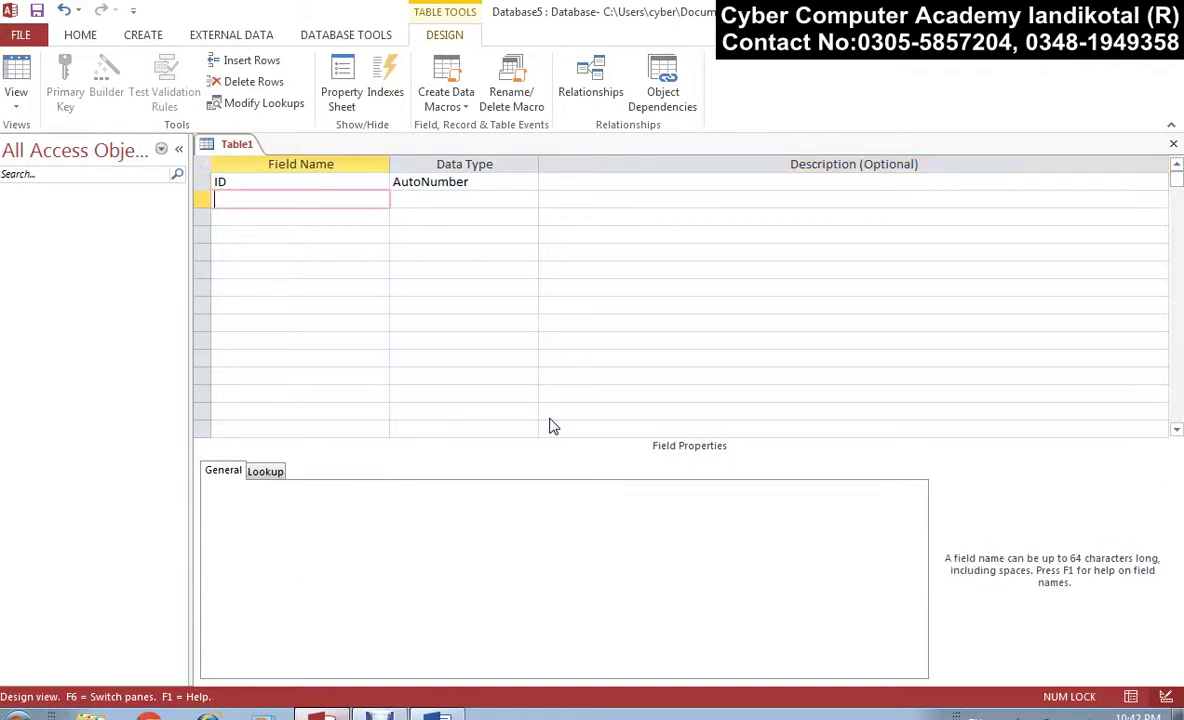
Step: Add the fields name and f/name below ID, both with the Short Text data type and no description
type("name")
key("Tab")
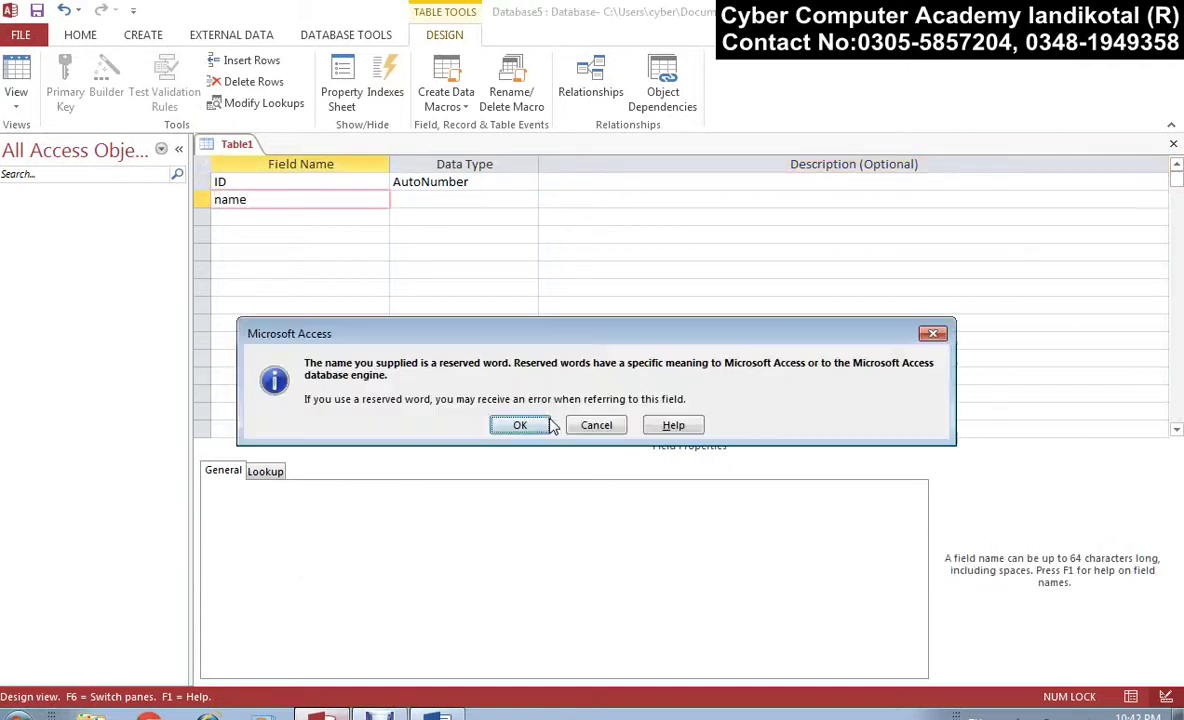
left_click(548, 424)
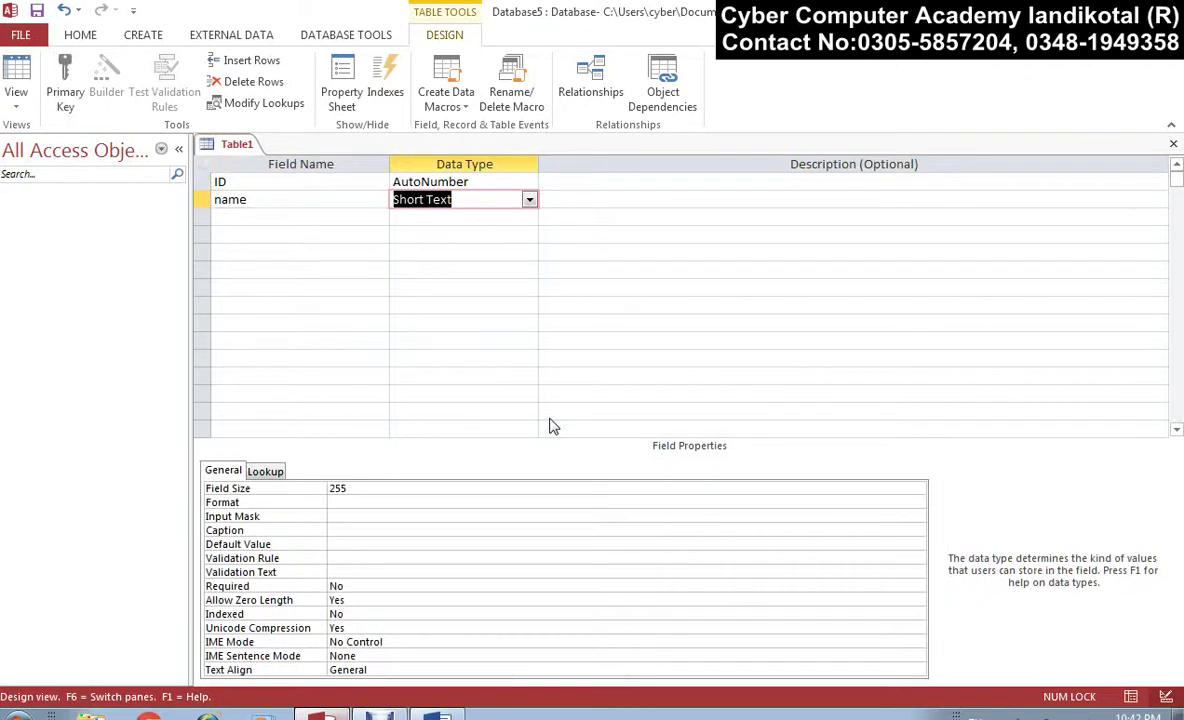
key("Tab")
key("Tab")
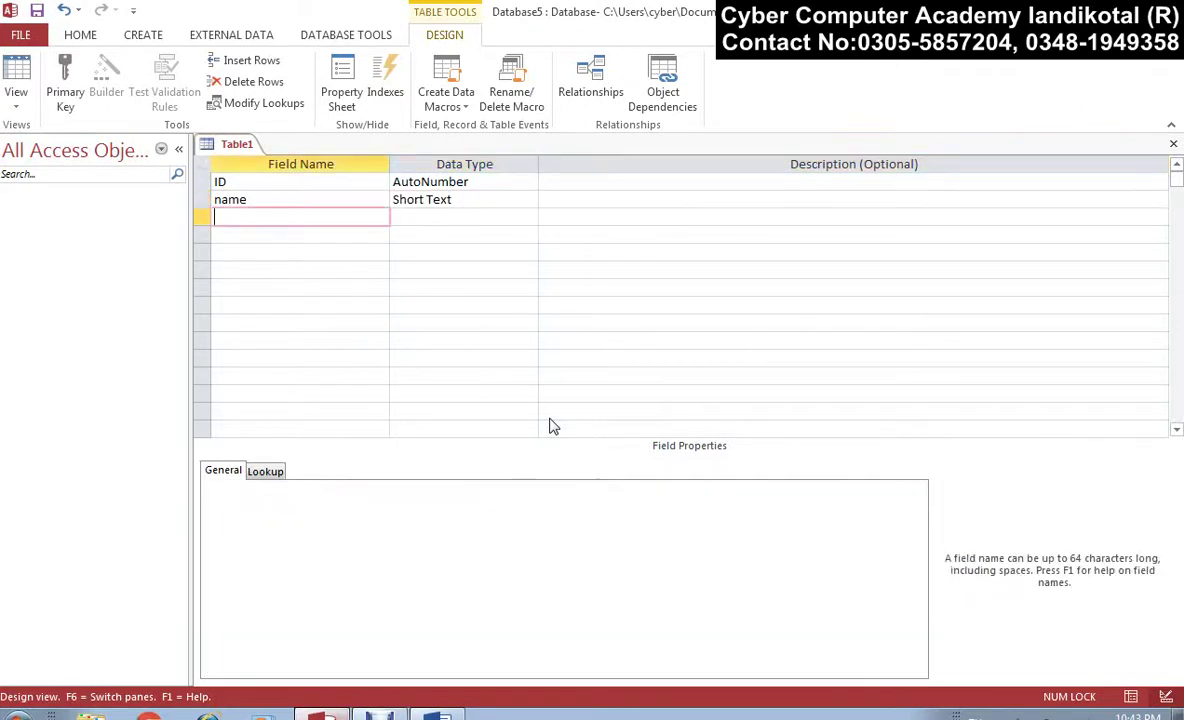
type("f/name")
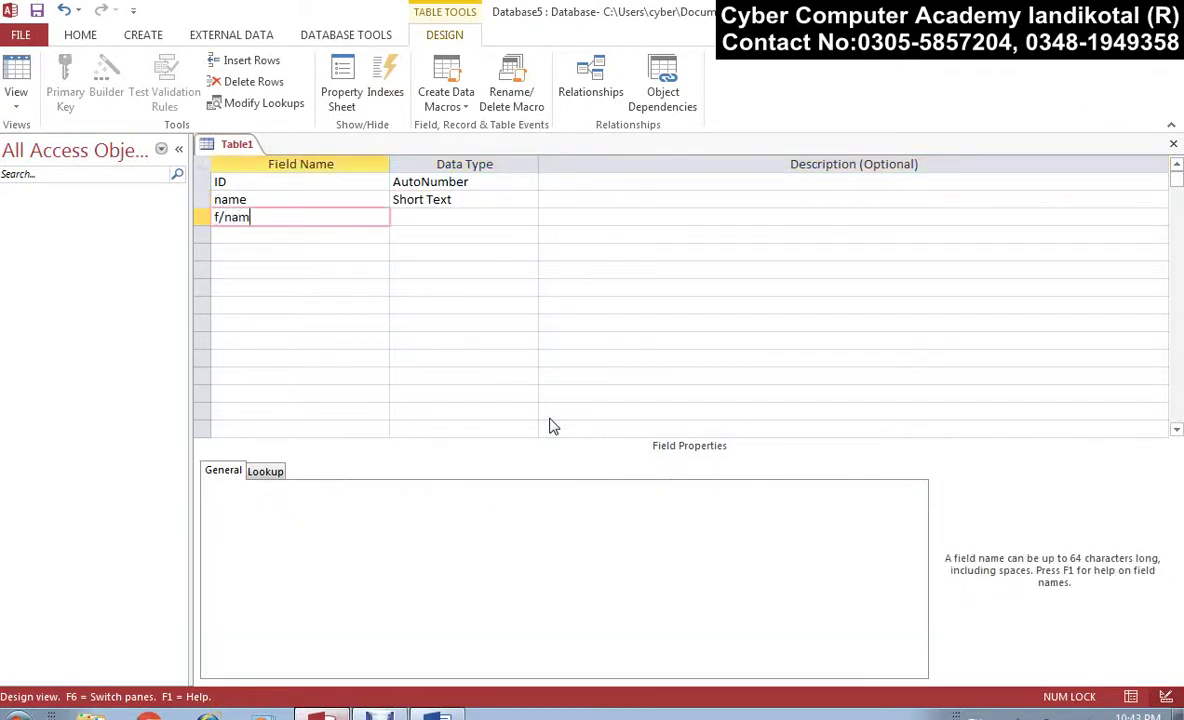
key("Tab")
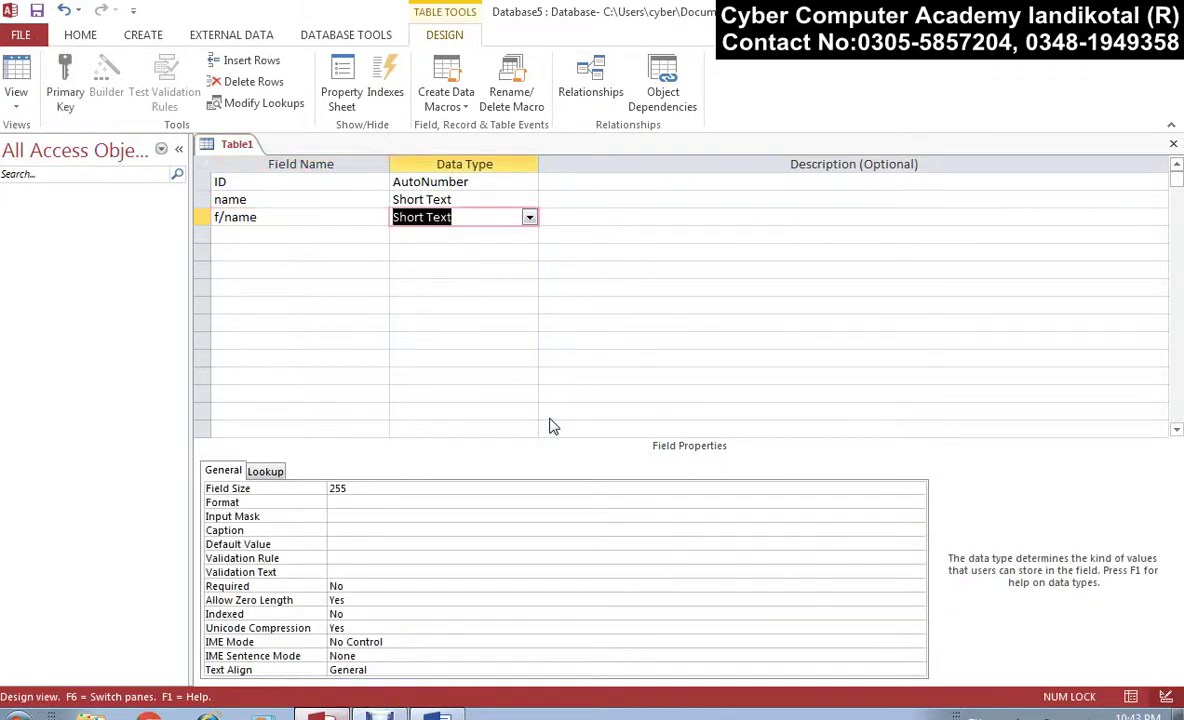
key("Tab")
key("Tab")
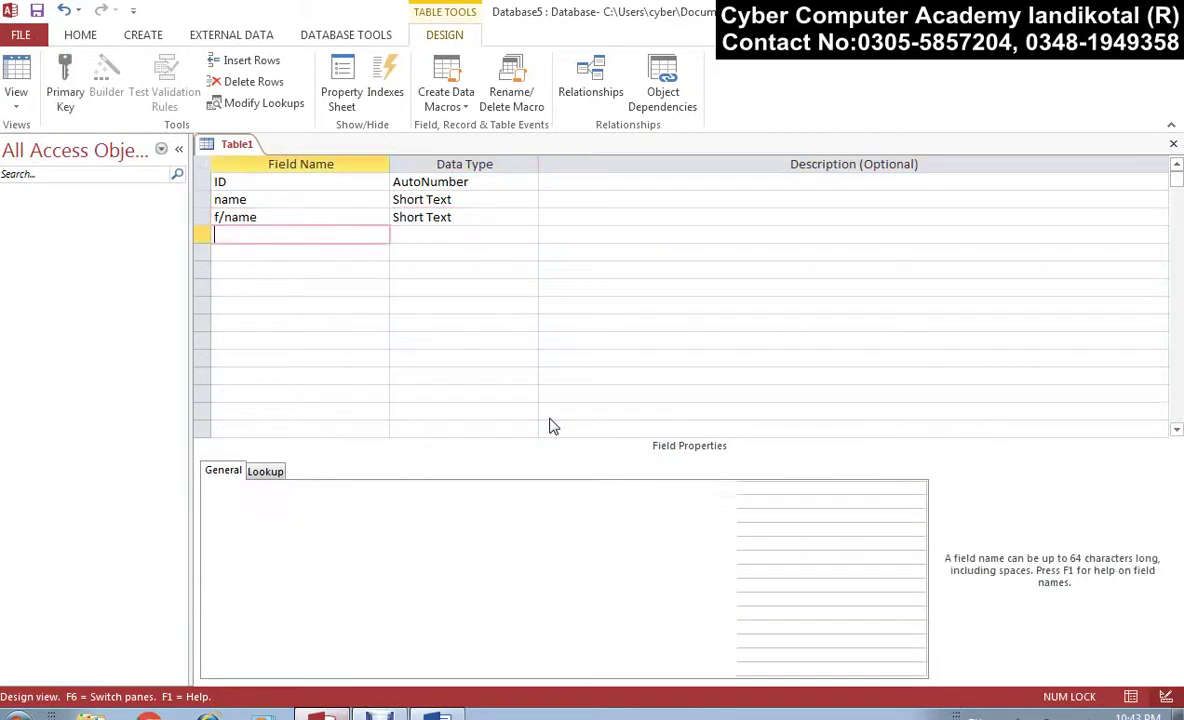
Step: Add a field named fee below f/name with the Number data type
type("fee")
key("Tab")
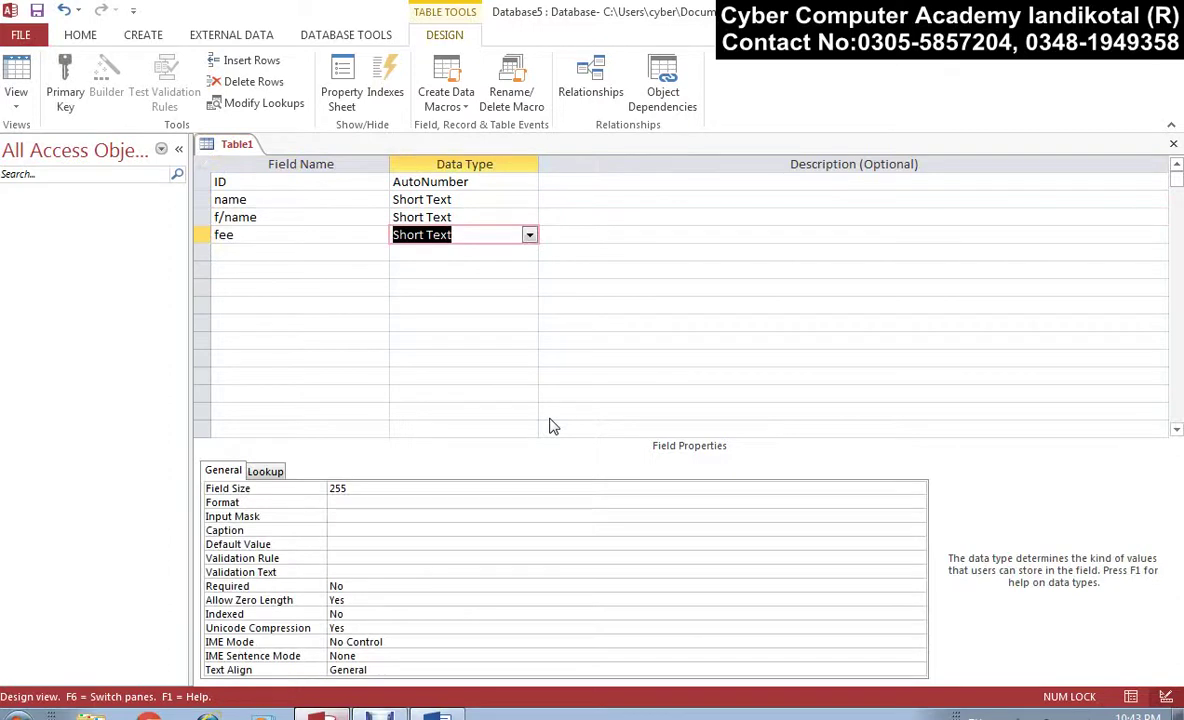
type("number")
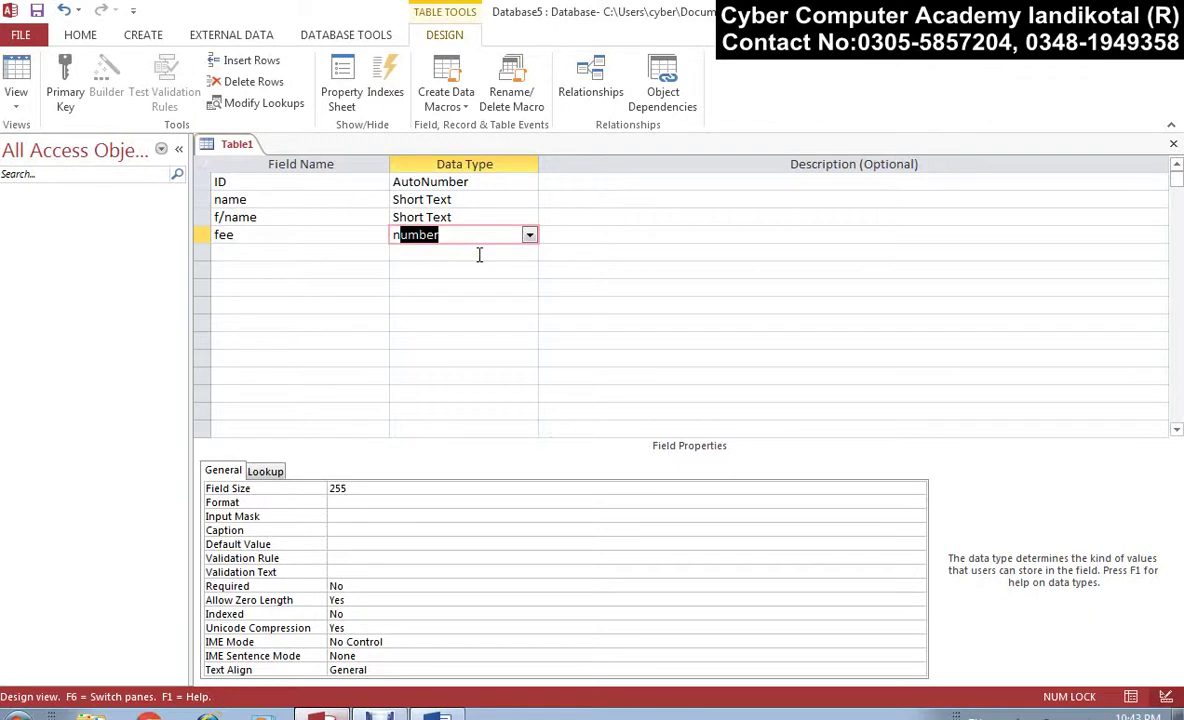
key("Tab")
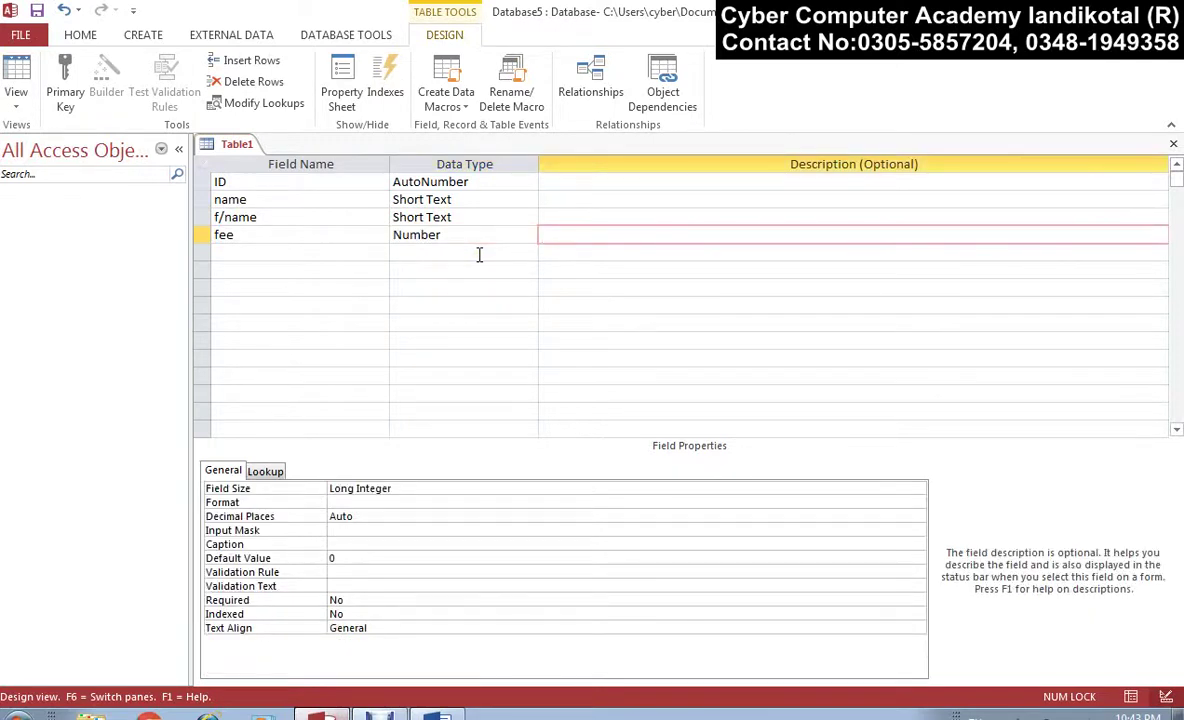
Step: Examine the data types available for the name field and its field properties, keeping Short Text
left_click(420, 199)
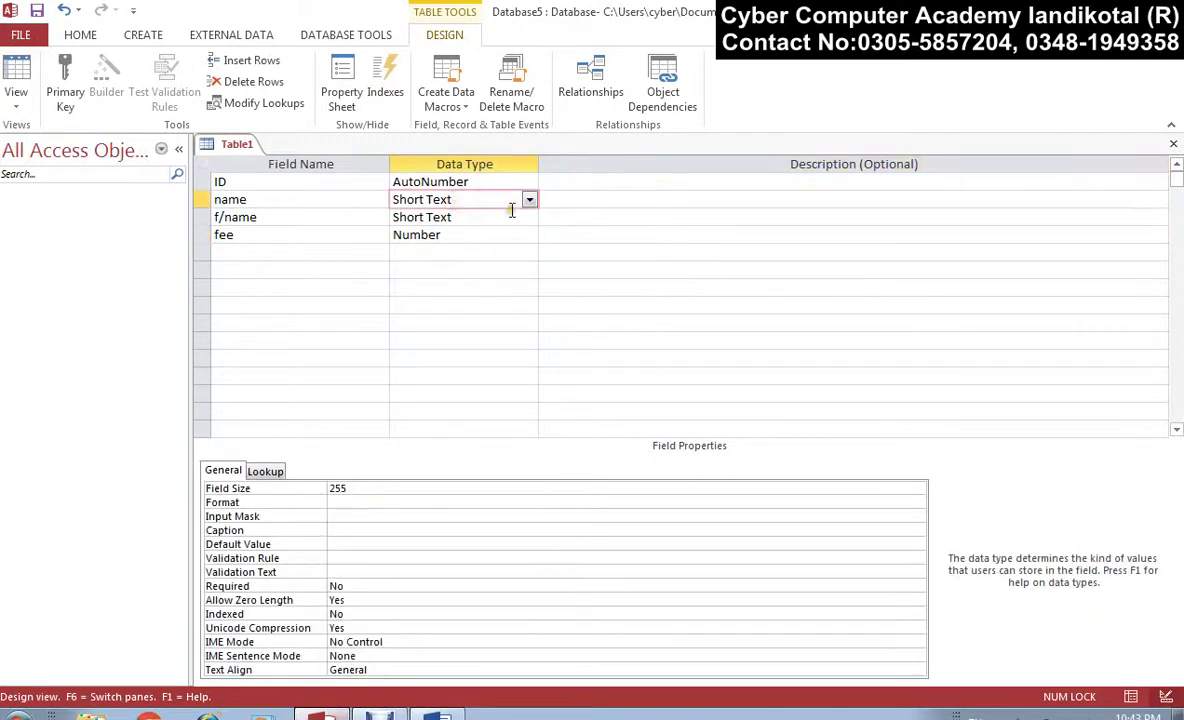
left_click(528, 200)
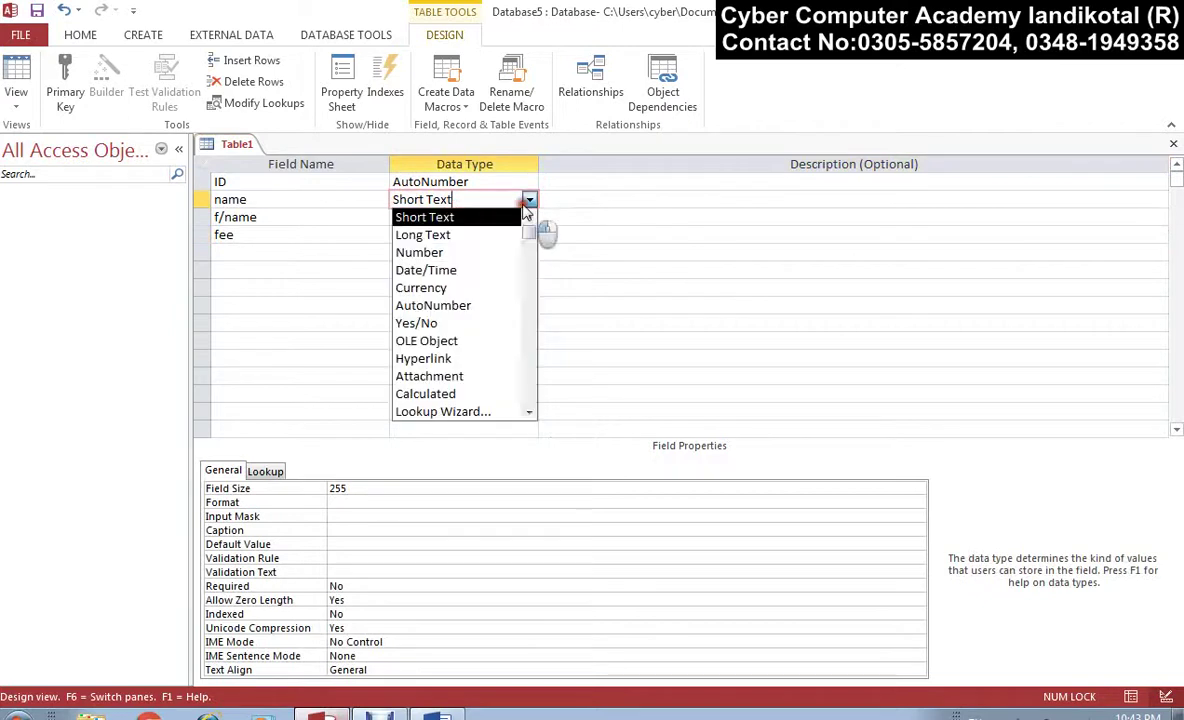
left_click(430, 223)
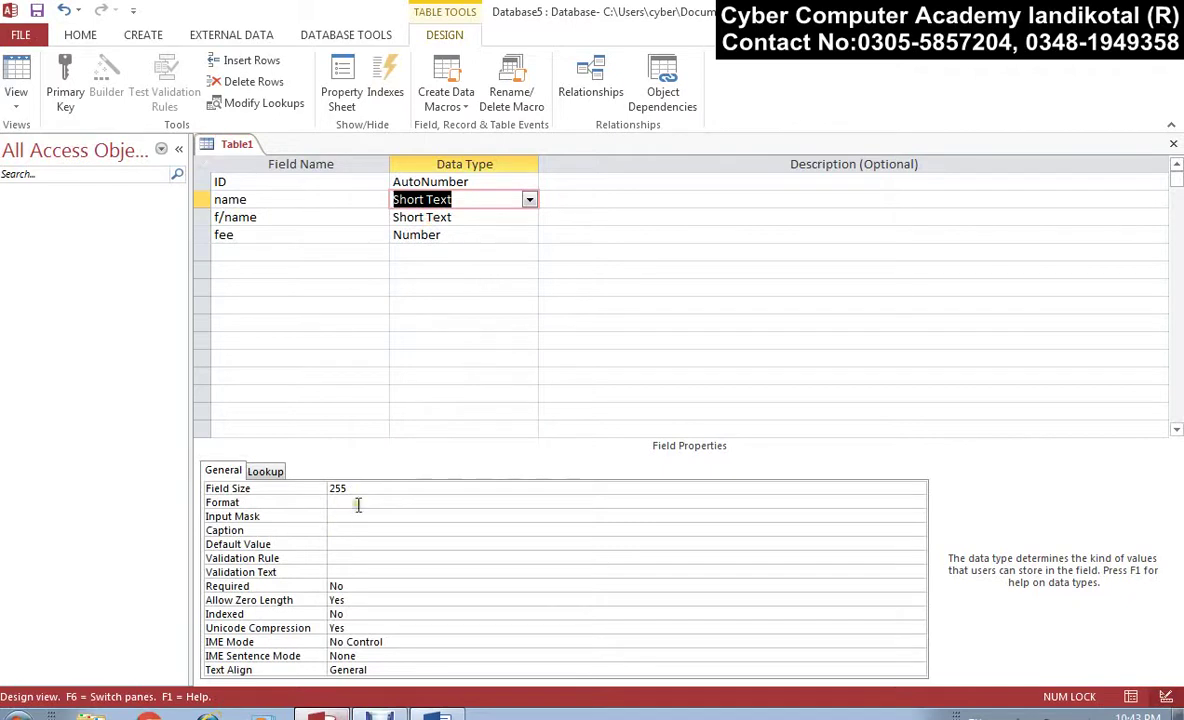
left_click(504, 198)
left_click(529, 199)
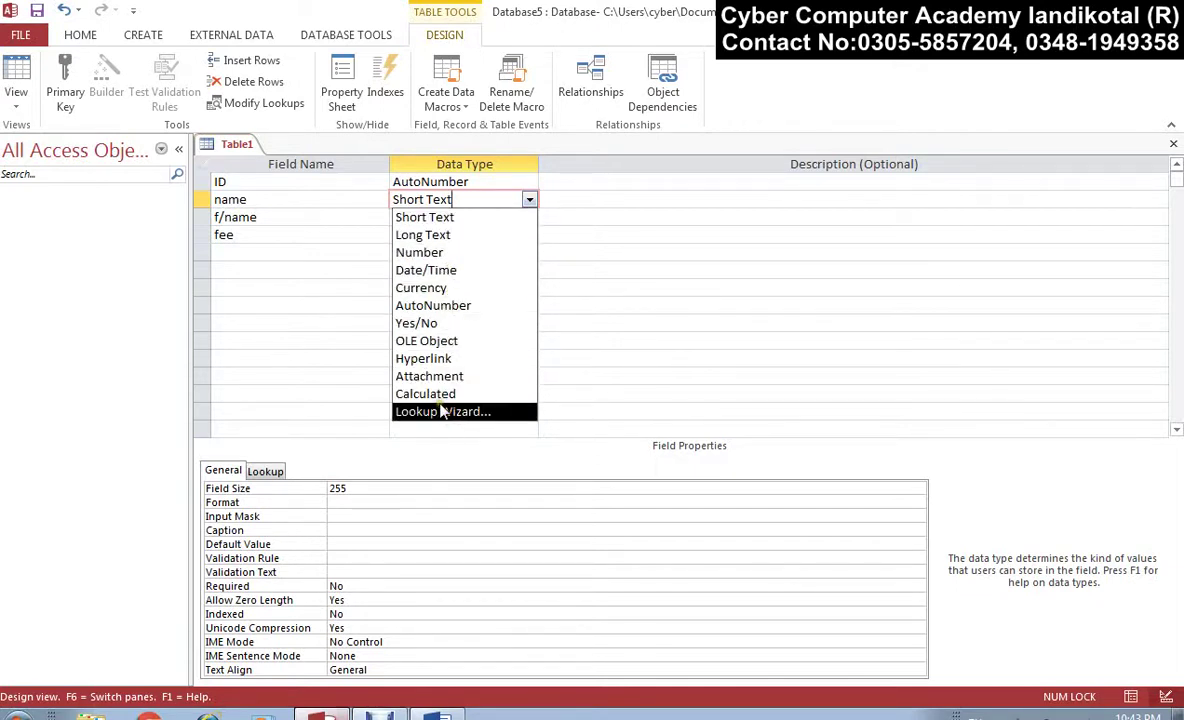
left_click(378, 557)
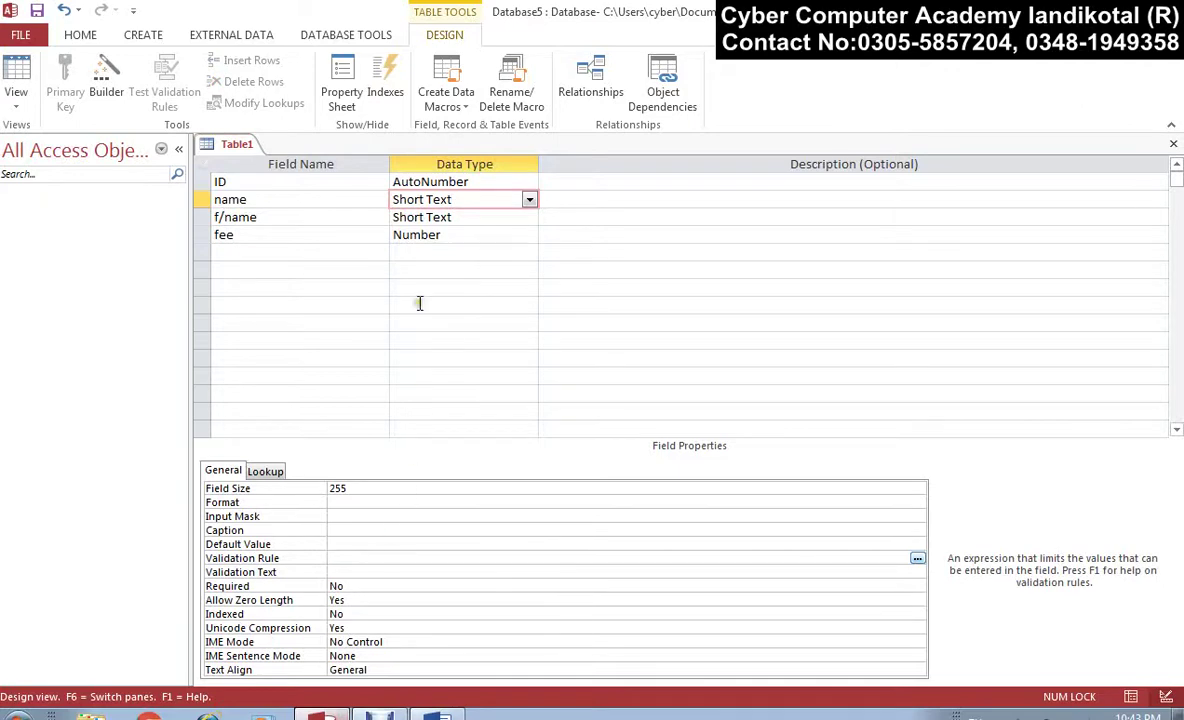
left_click(657, 199)
left_click(631, 217)
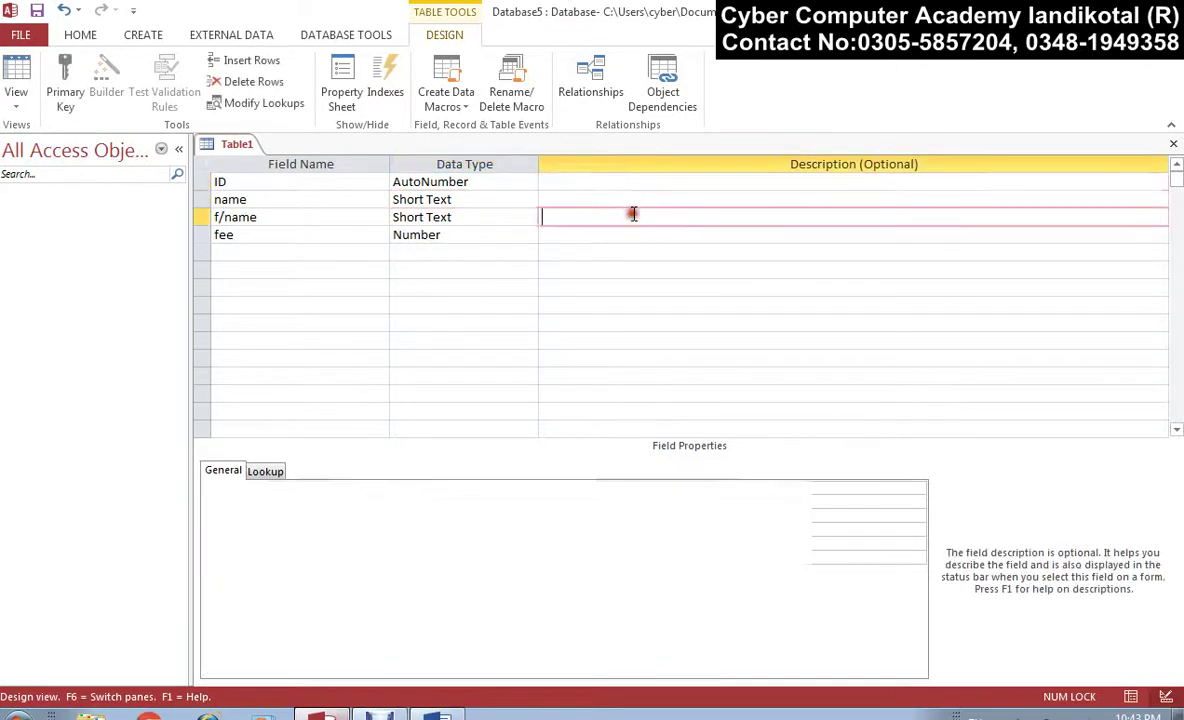
left_click(665, 270)
left_click(662, 199)
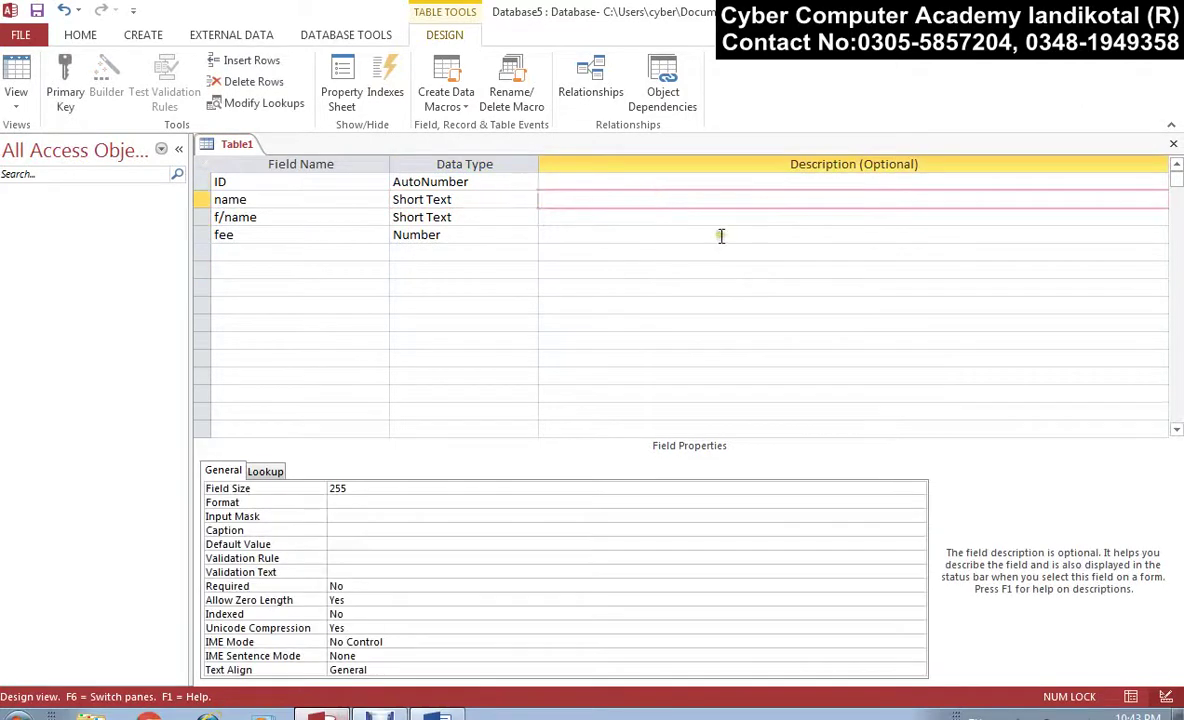
left_click(666, 232)
left_click(675, 181)
left_click(690, 217)
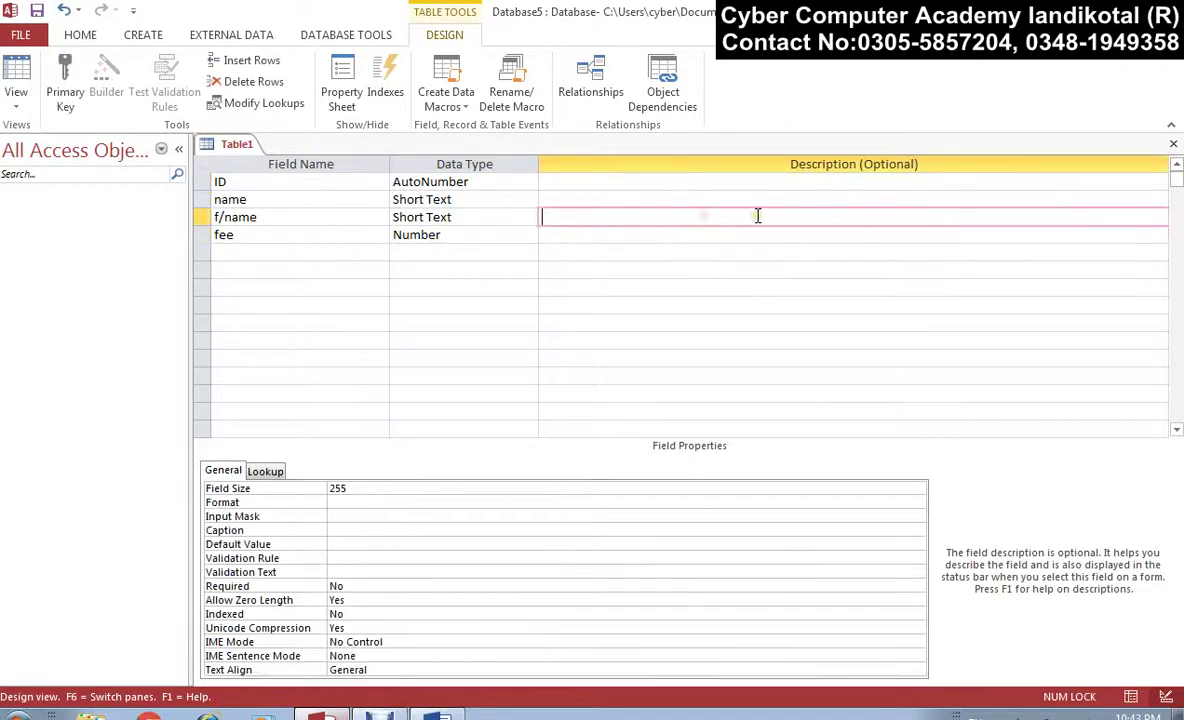
left_click(647, 181)
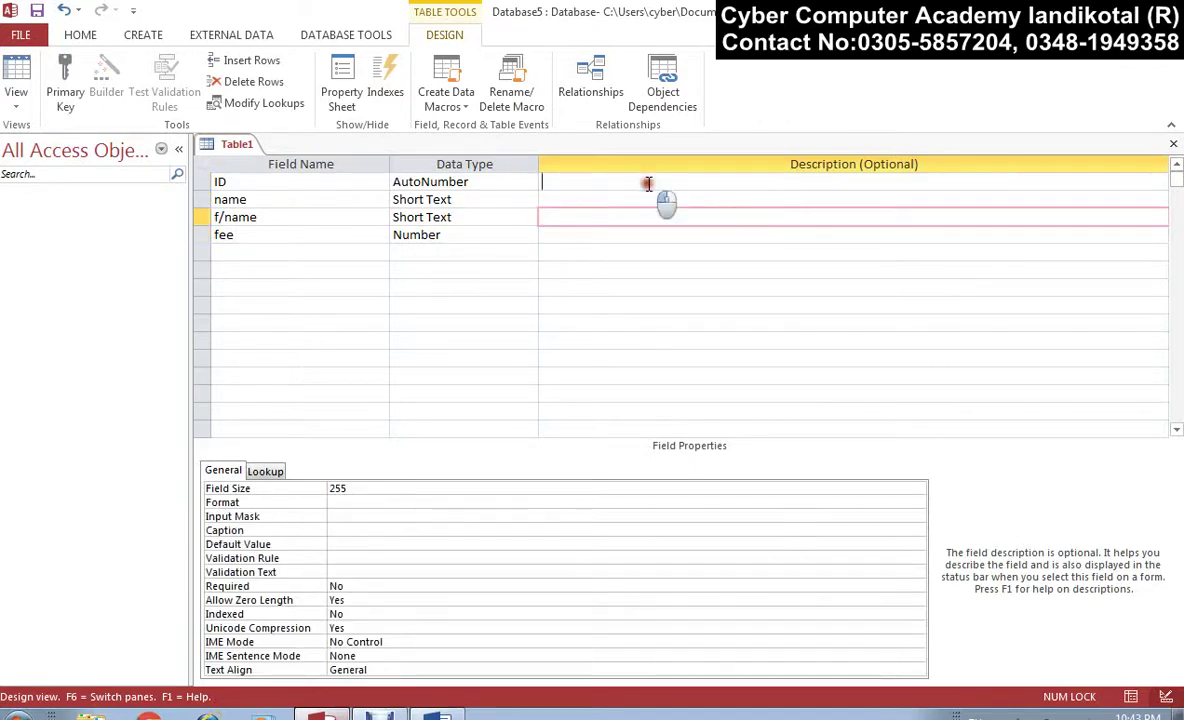
left_click(730, 268)
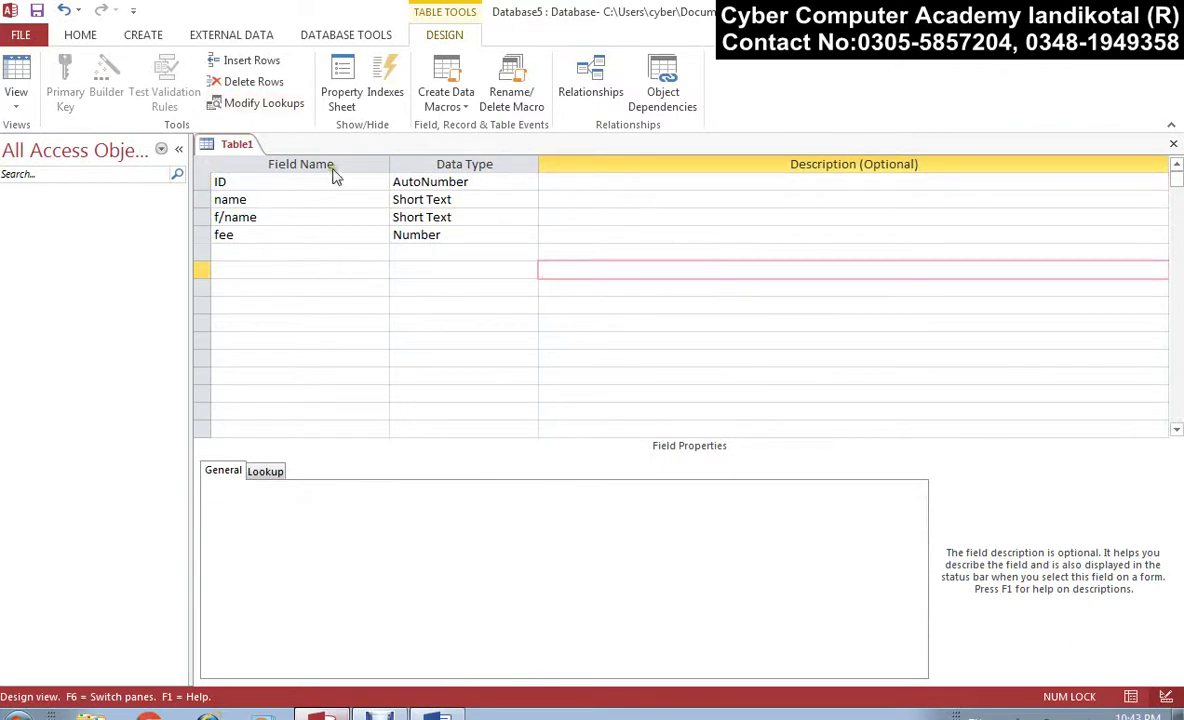
Step: Switch to Datasheet view, saving the table as Table1 and accepting the creation of a primary key
left_click(20, 72)
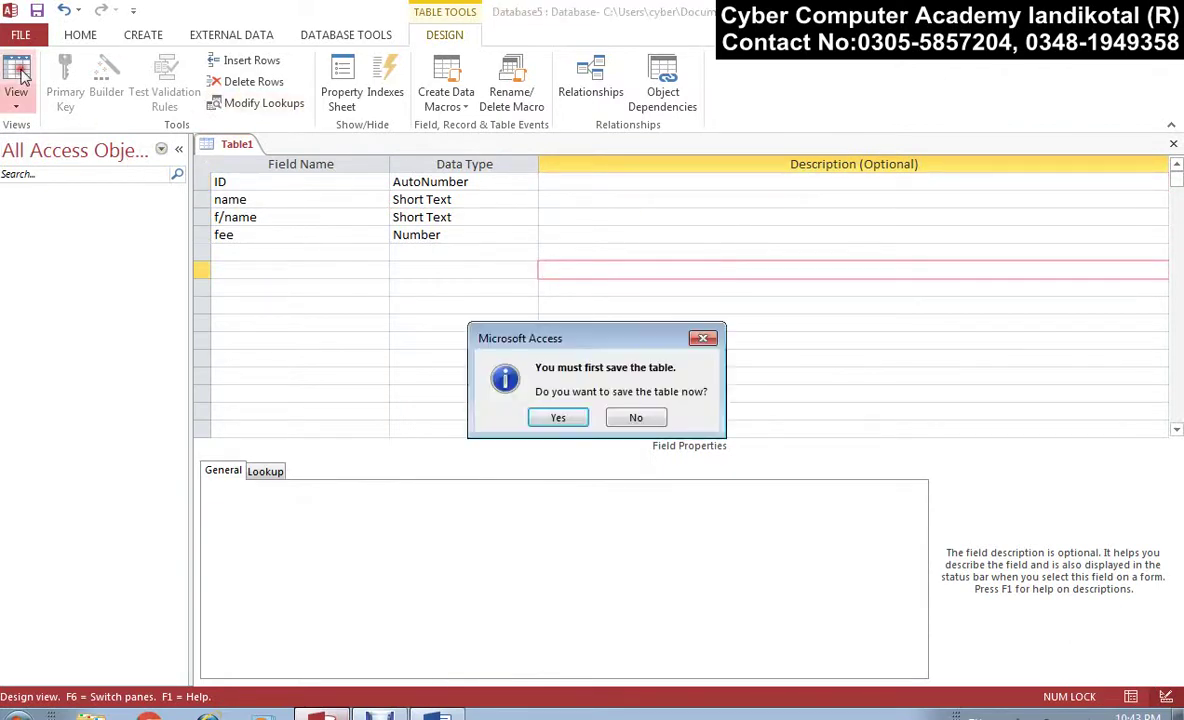
left_click(558, 420)
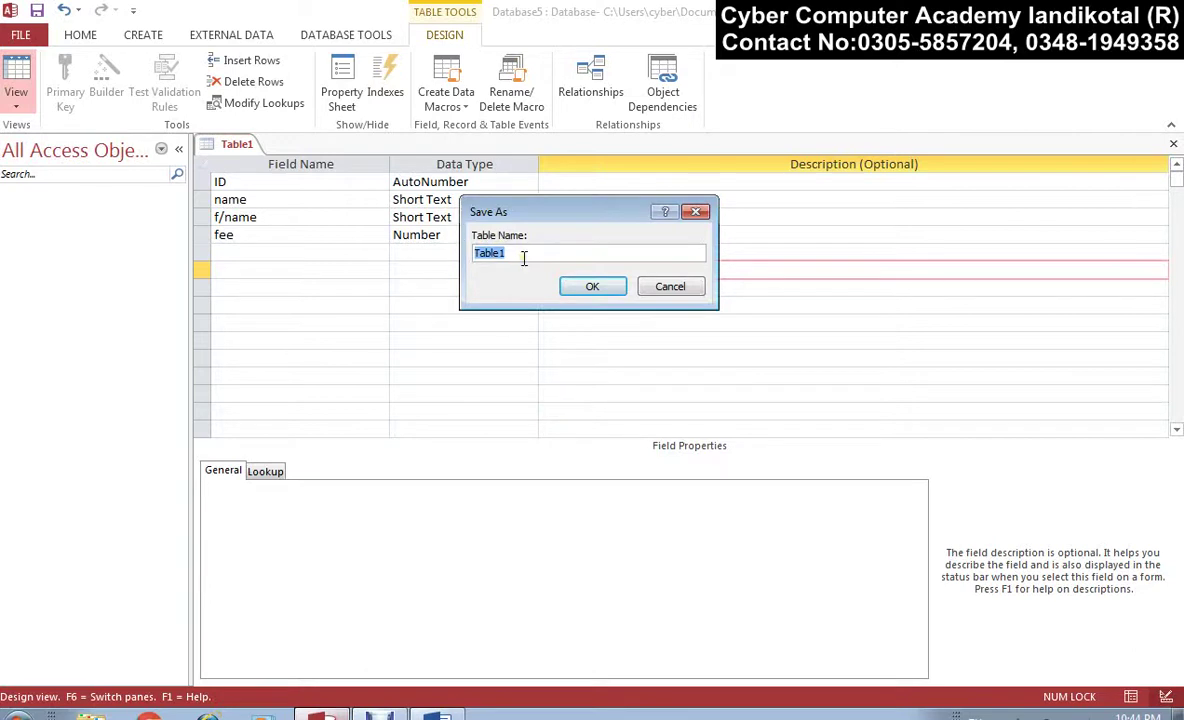
left_click(592, 287)
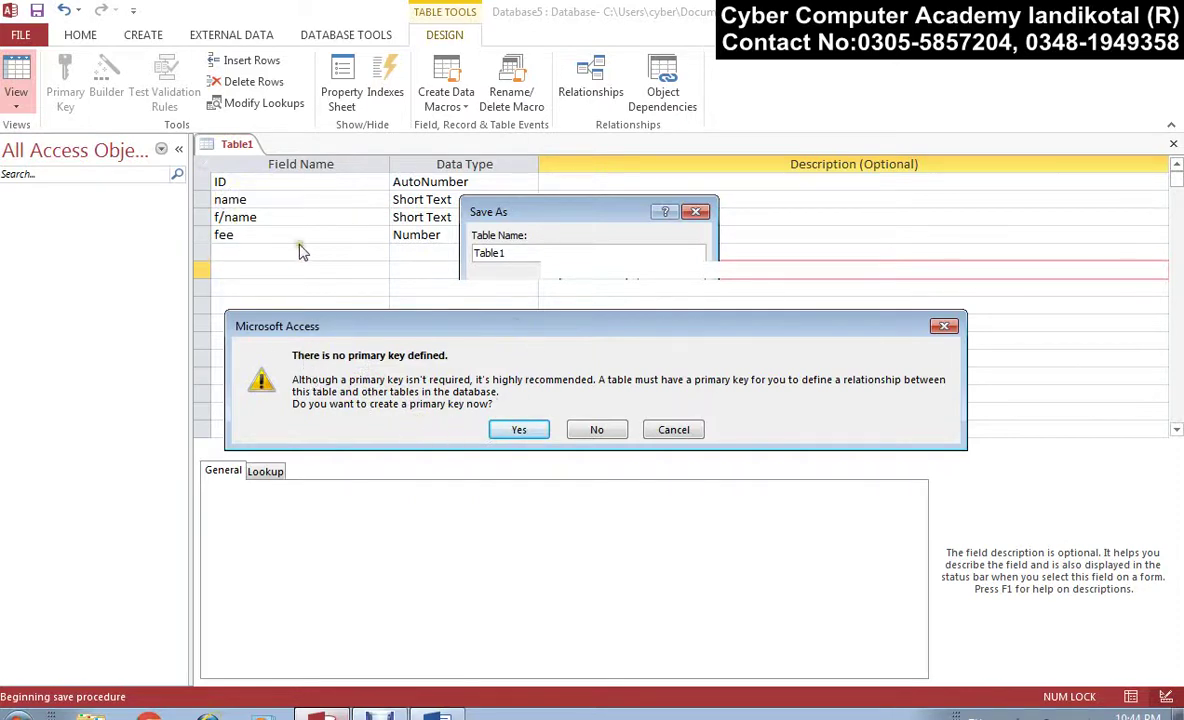
left_click(521, 430)
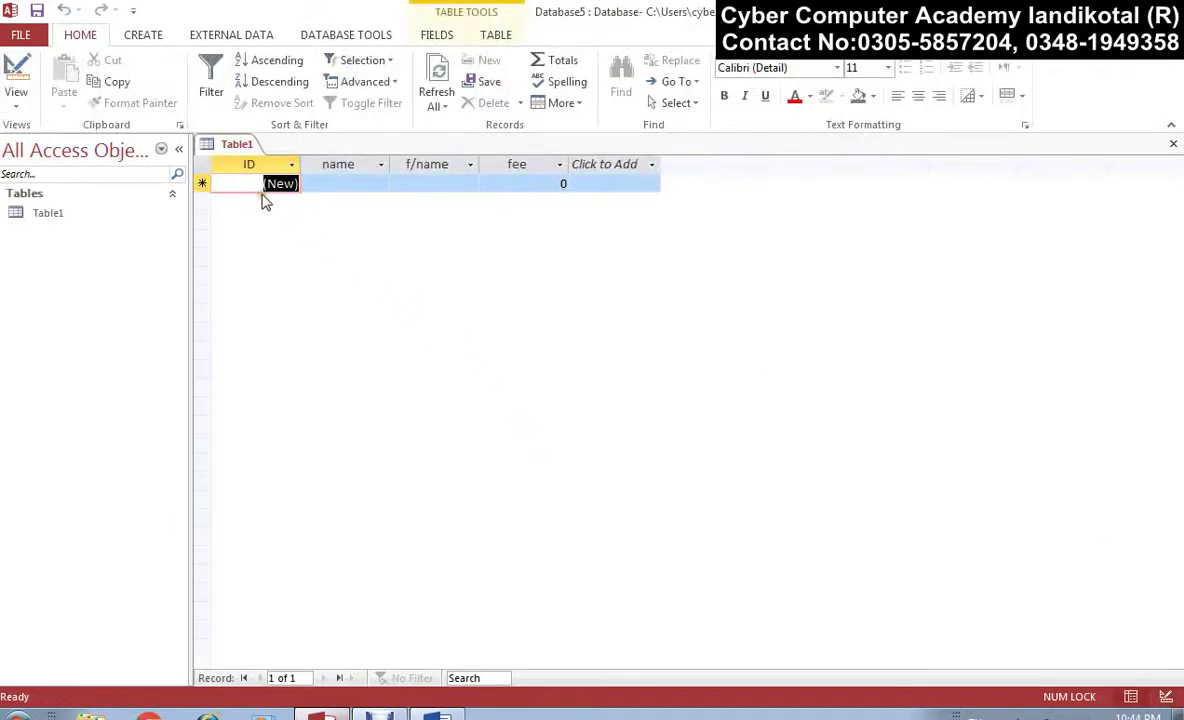
Step: Reopen Table1 in Design view to check the primary key on the ID field, and return to Datasheet view
right_click(230, 146)
left_click(258, 230)
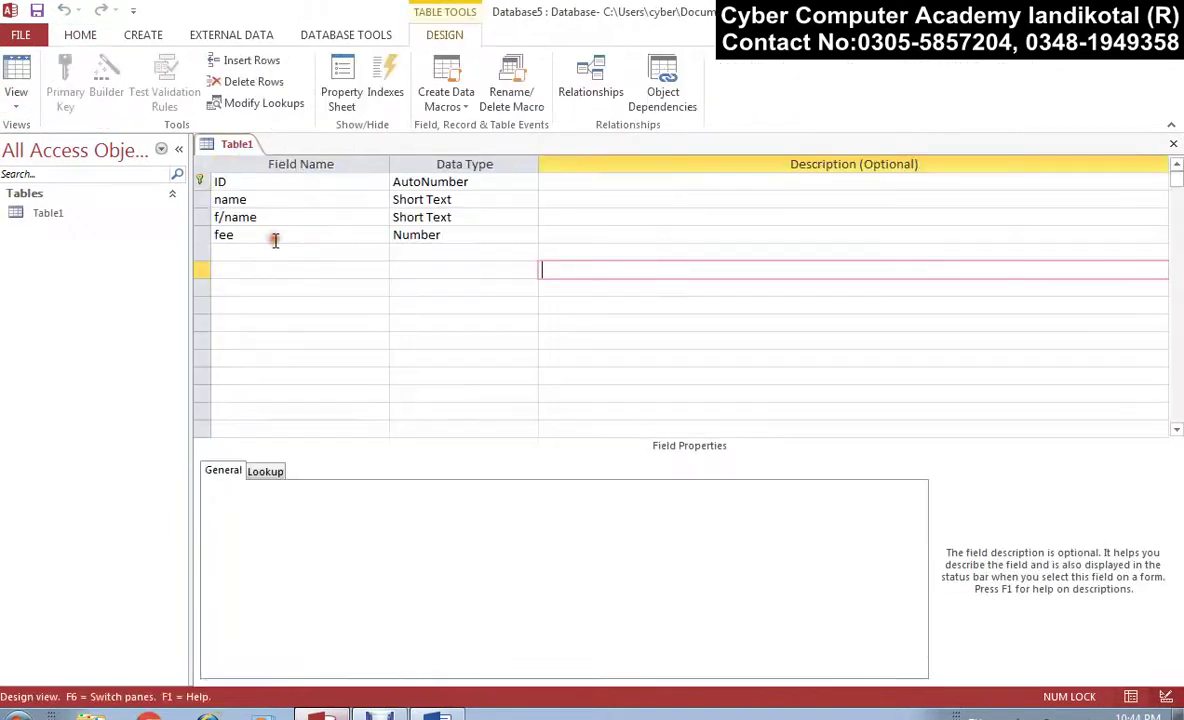
left_click(232, 180)
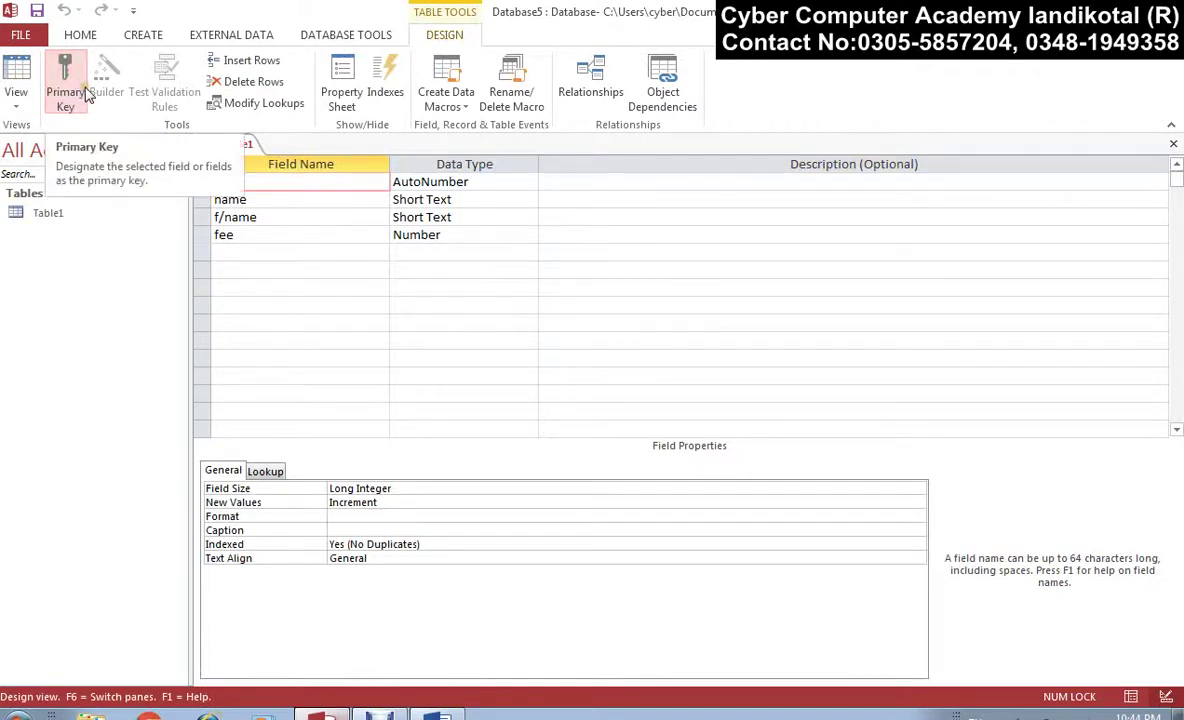
left_click(30, 68)
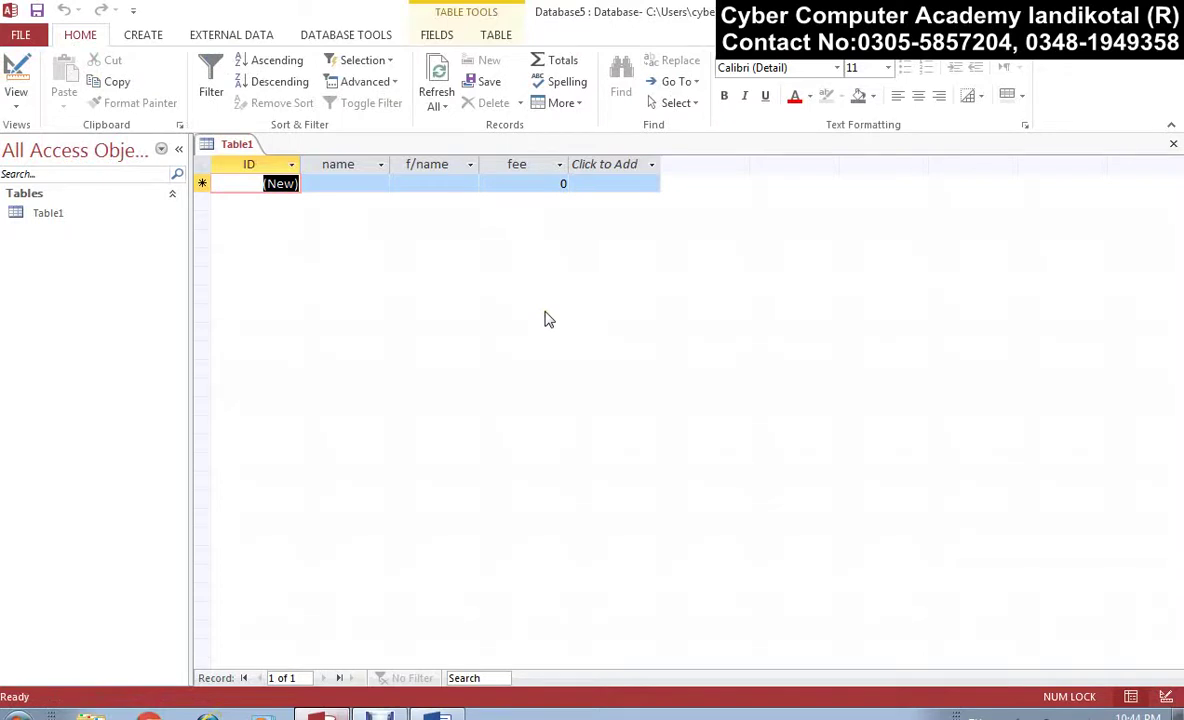
Step: Fill in the first record with the person's name, the father's name and a fee of 500
left_click(340, 184)
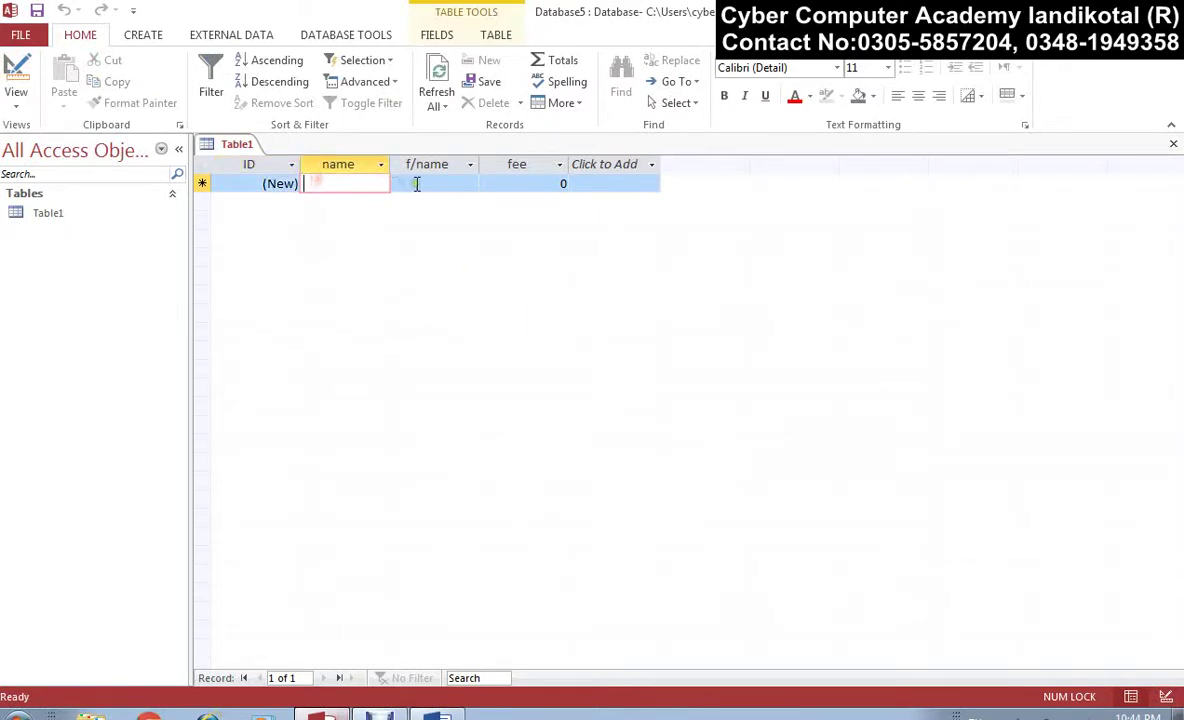
left_click(451, 186)
left_click(505, 185)
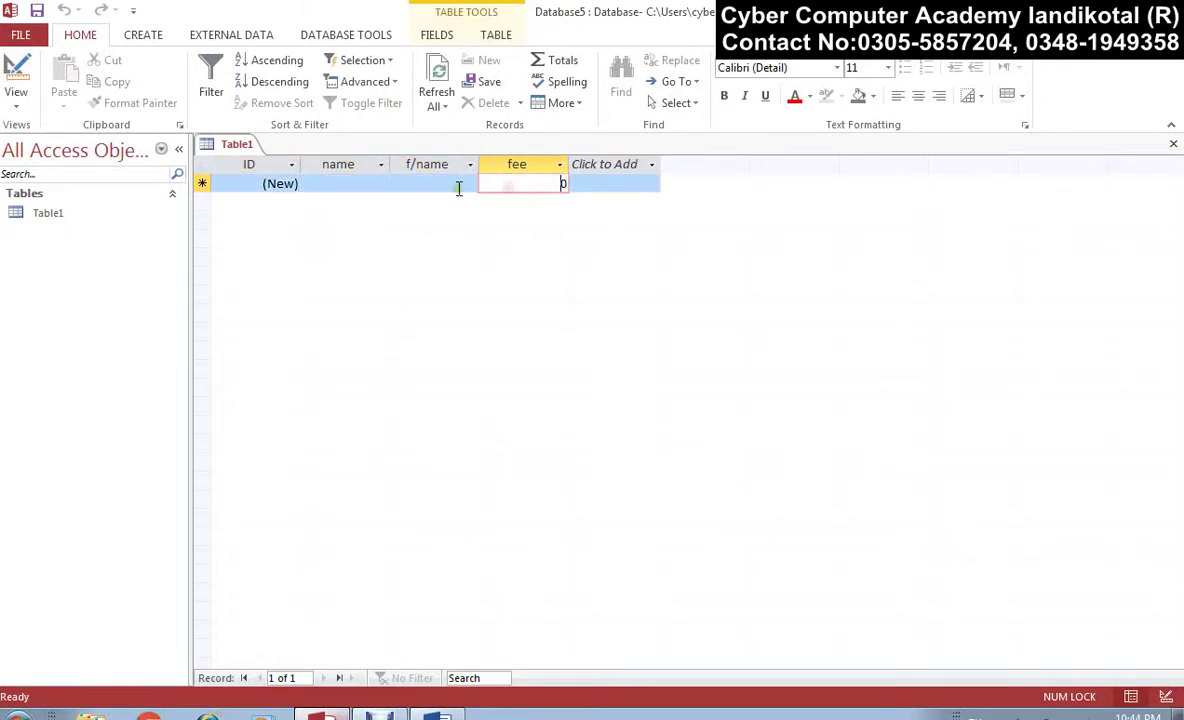
left_click(345, 183)
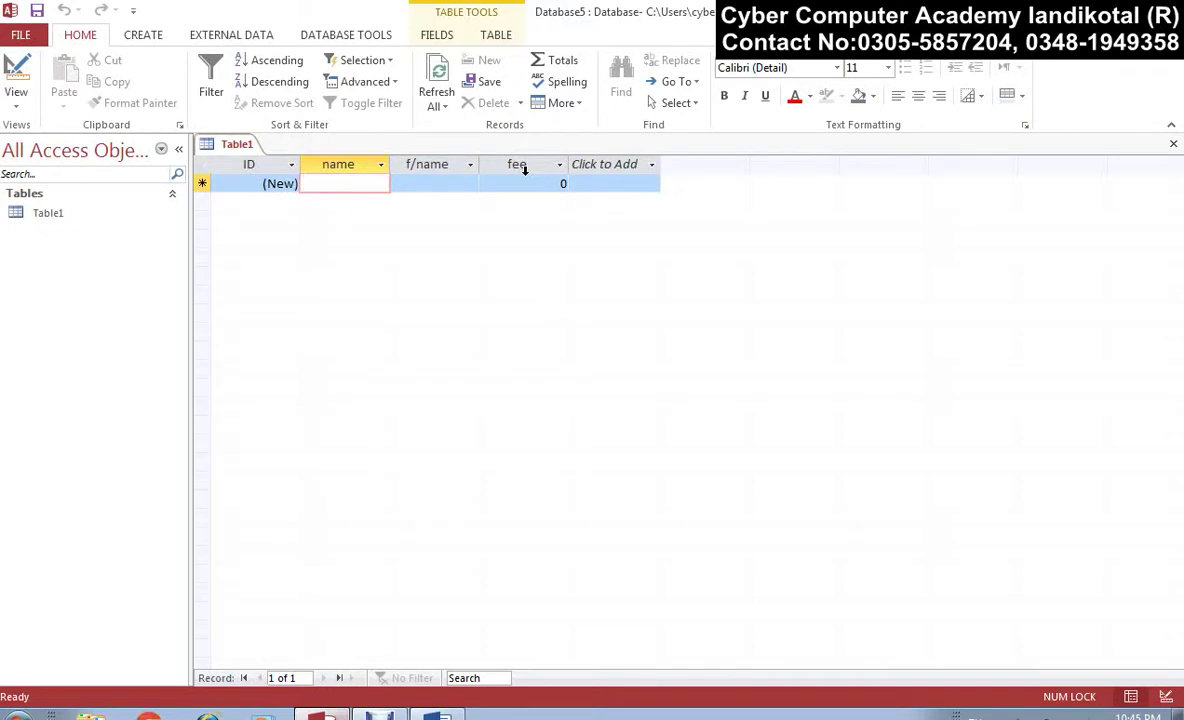
type("name")
key("Tab")
key("shift+Tab")
key("BackSpace")
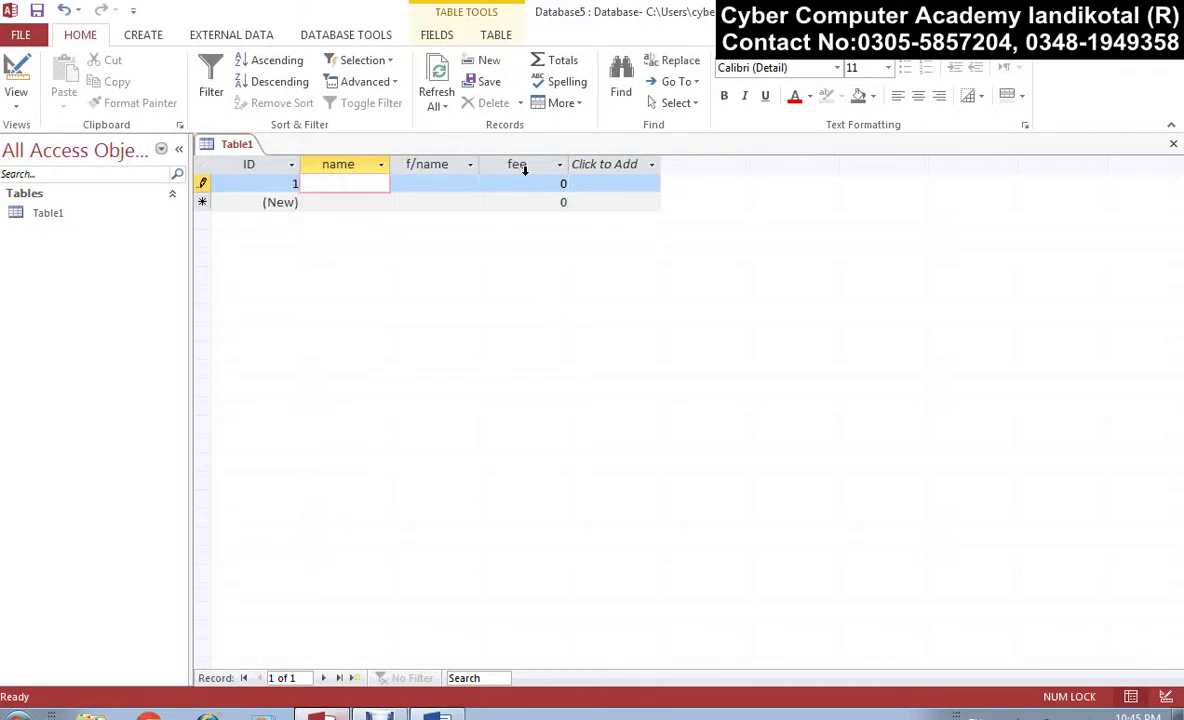
key("Tab")
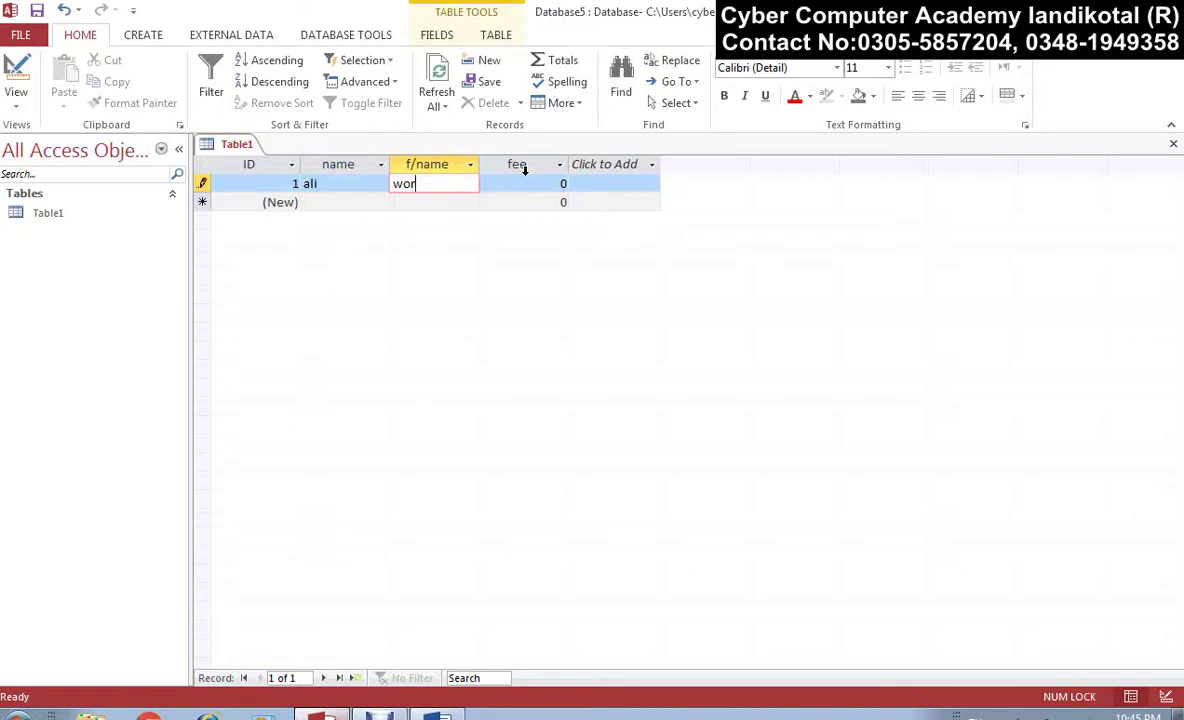
type("wali")
key("Tab")
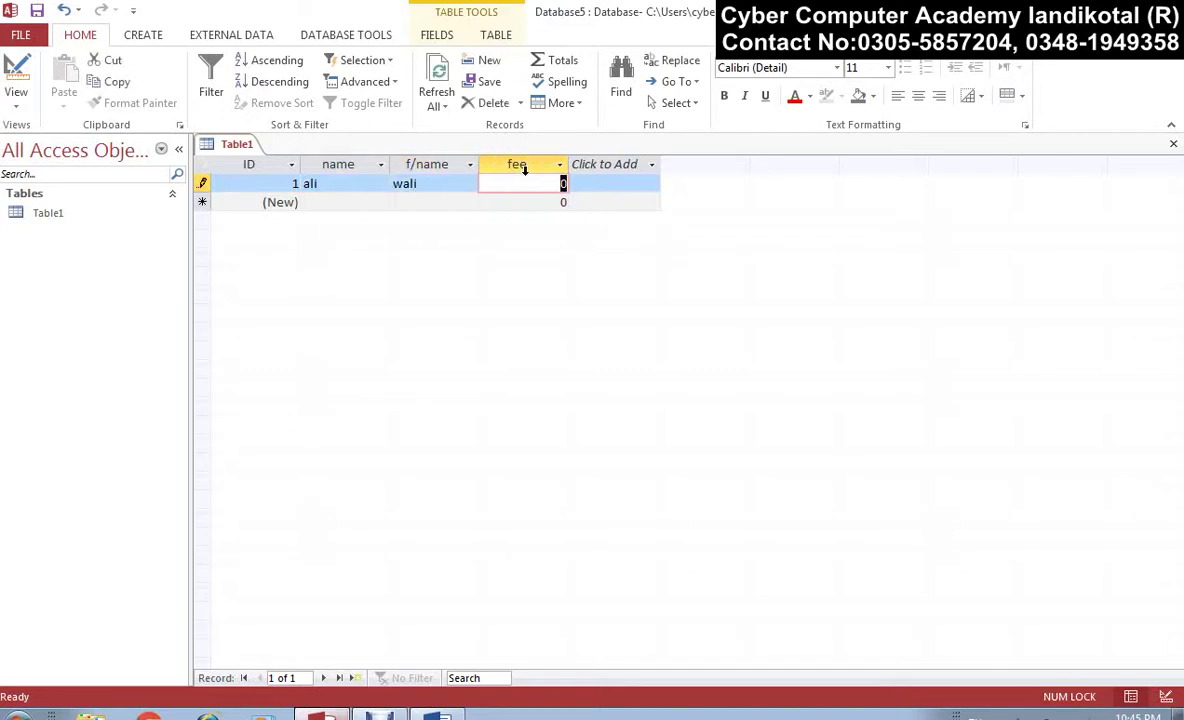
type("40")
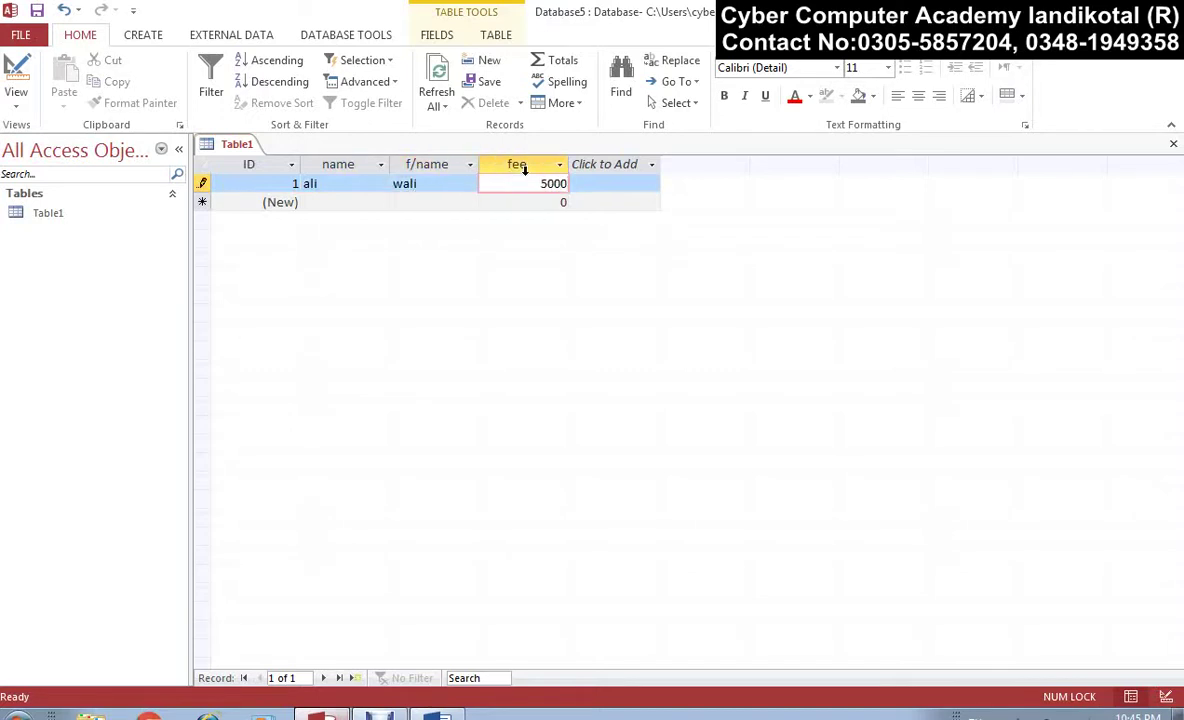
key("Tab")
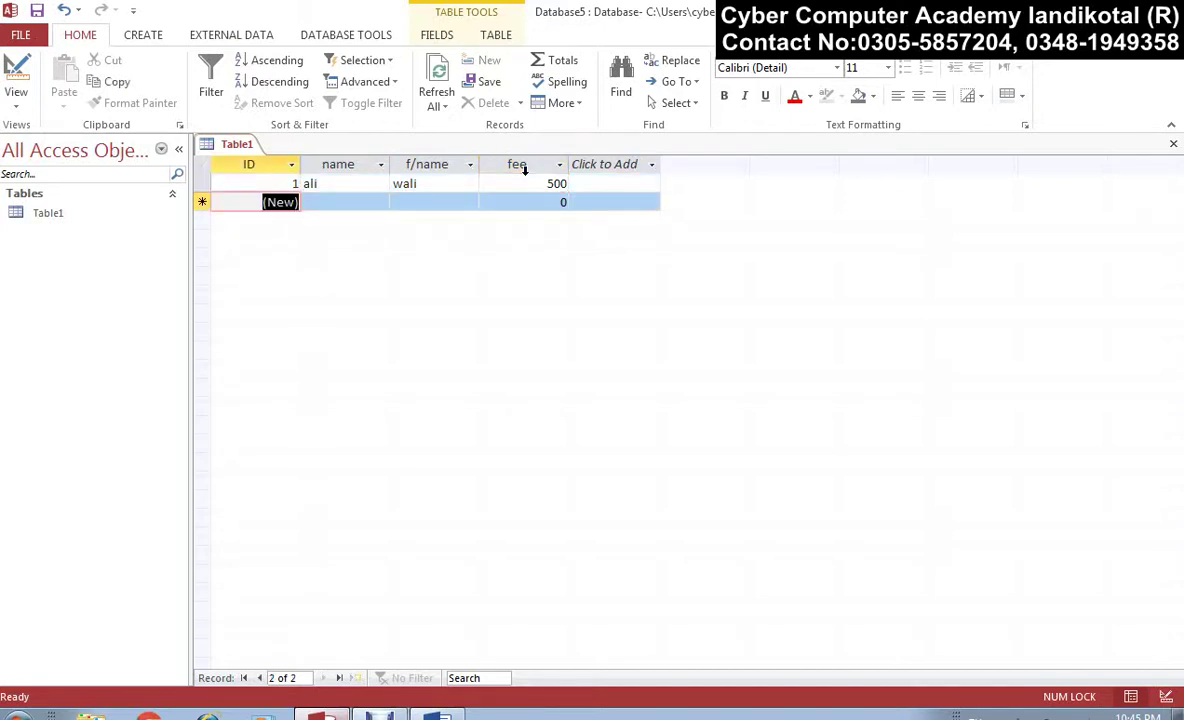
Step: Fill in the second record with the person's name, the father's name and a fee of 900
key("Tab")
type("jan")
key("Tab")
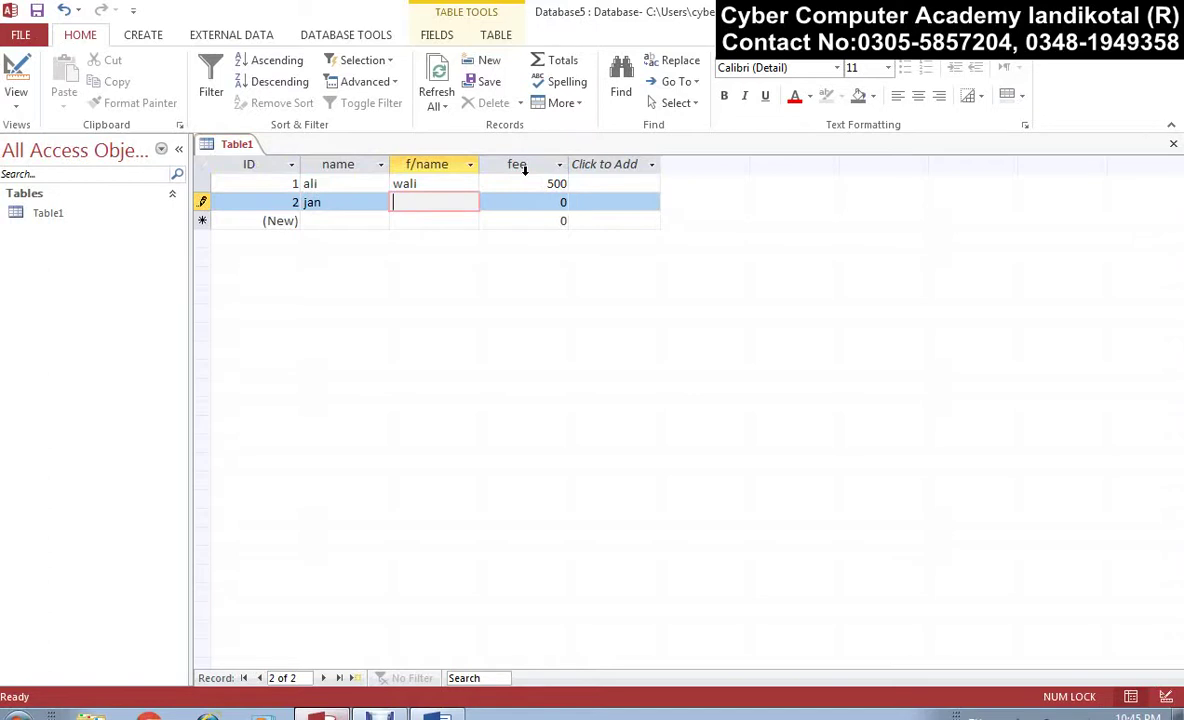
type("waleed")
key("Tab")
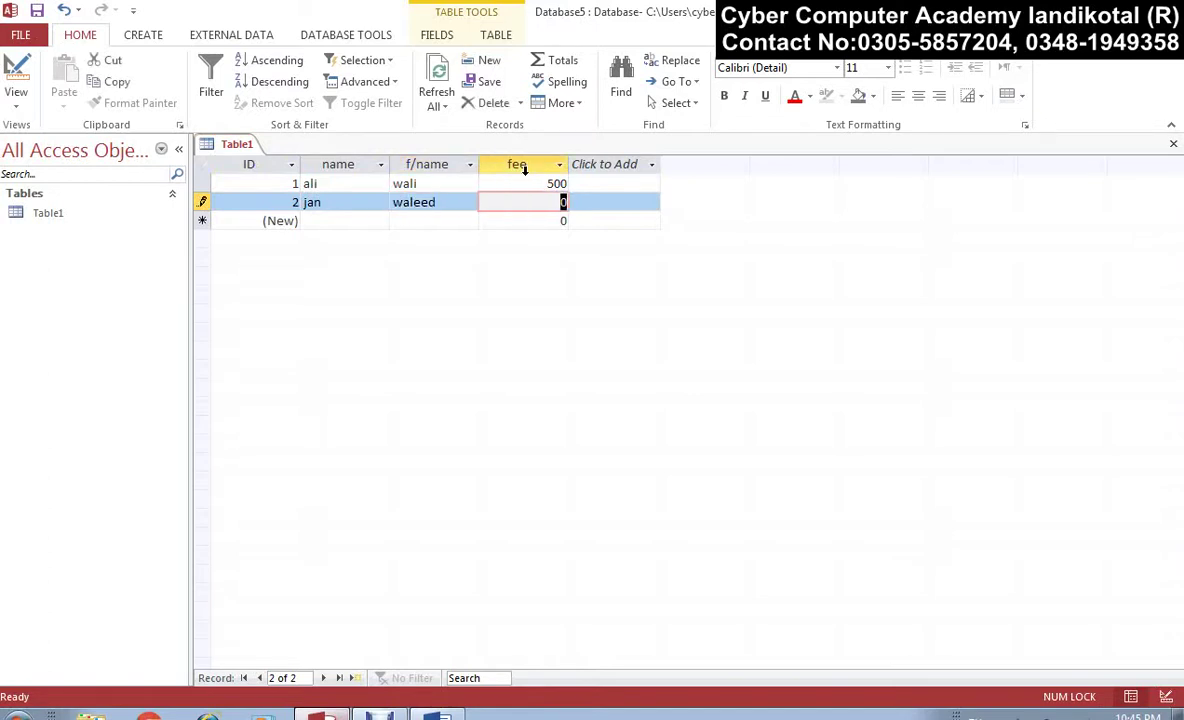
type("900")
key("Tab")
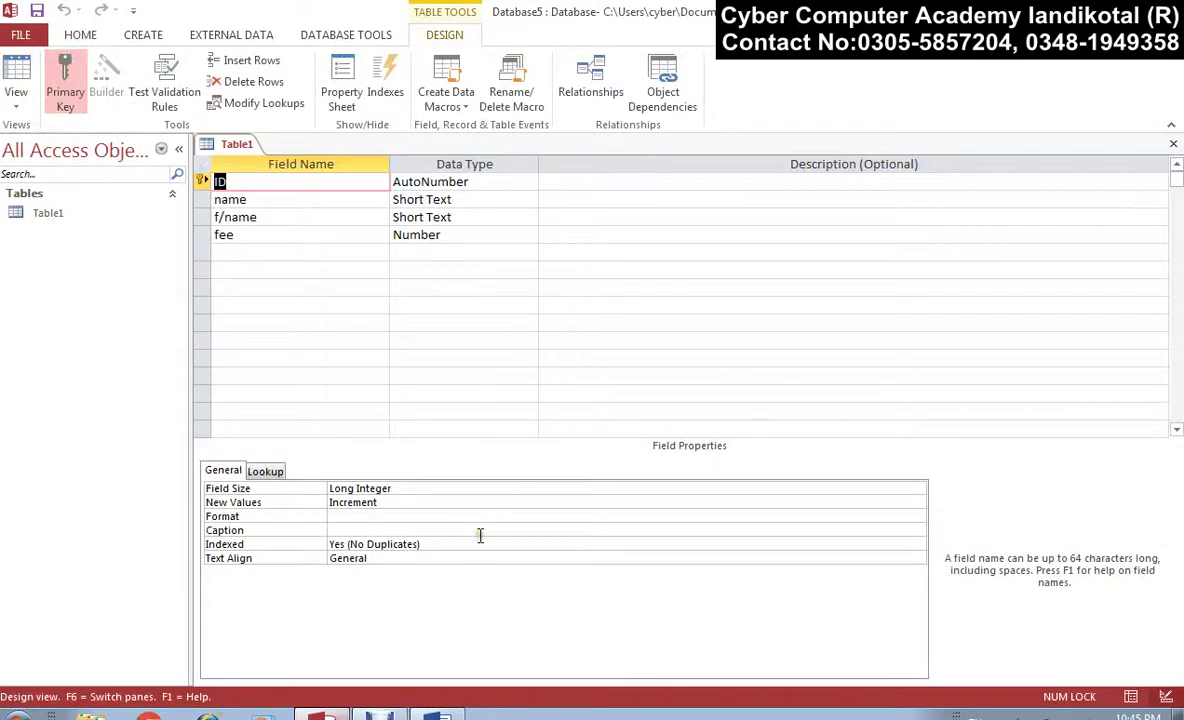
Step: Set the name field's Field Size to 3 in Design view and save the table while switching to Datasheet view
left_click(465, 202)
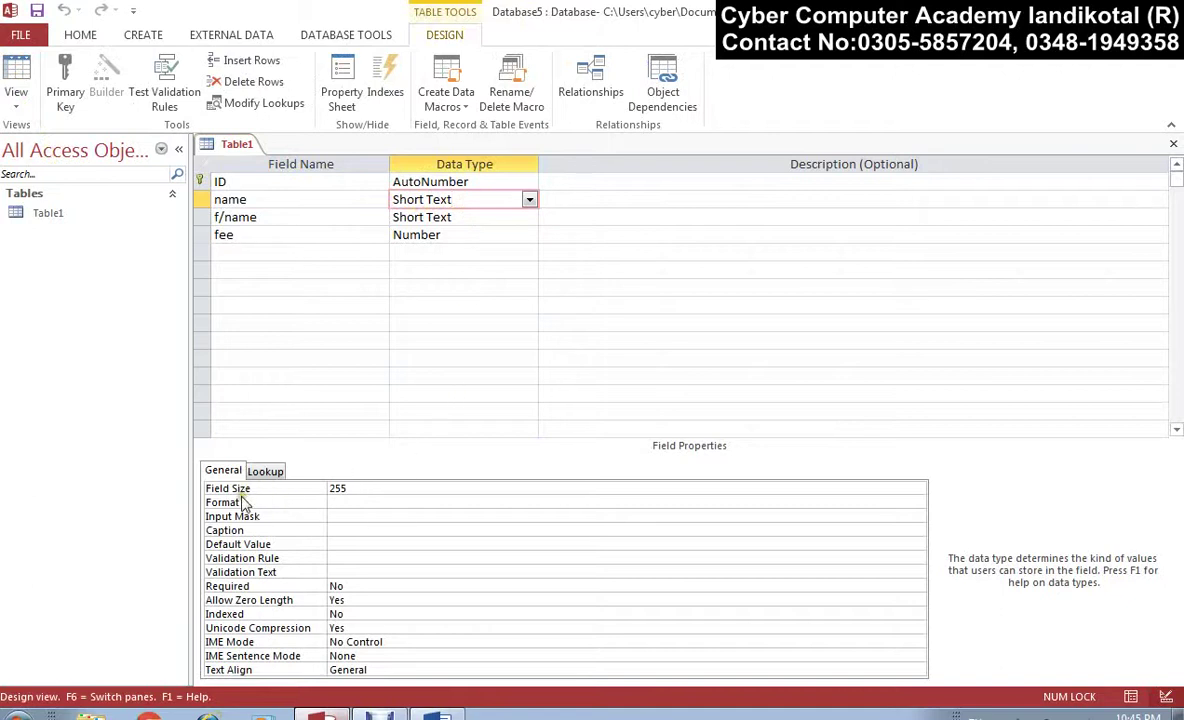
left_click(374, 488)
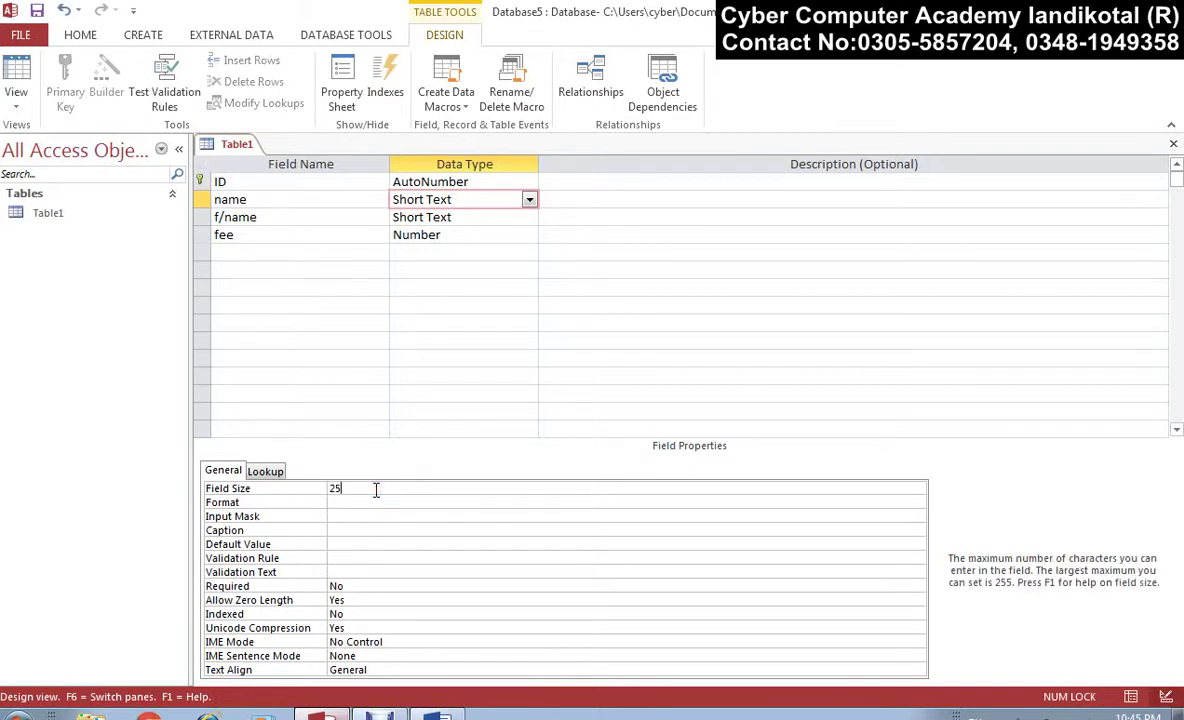
key("Return")
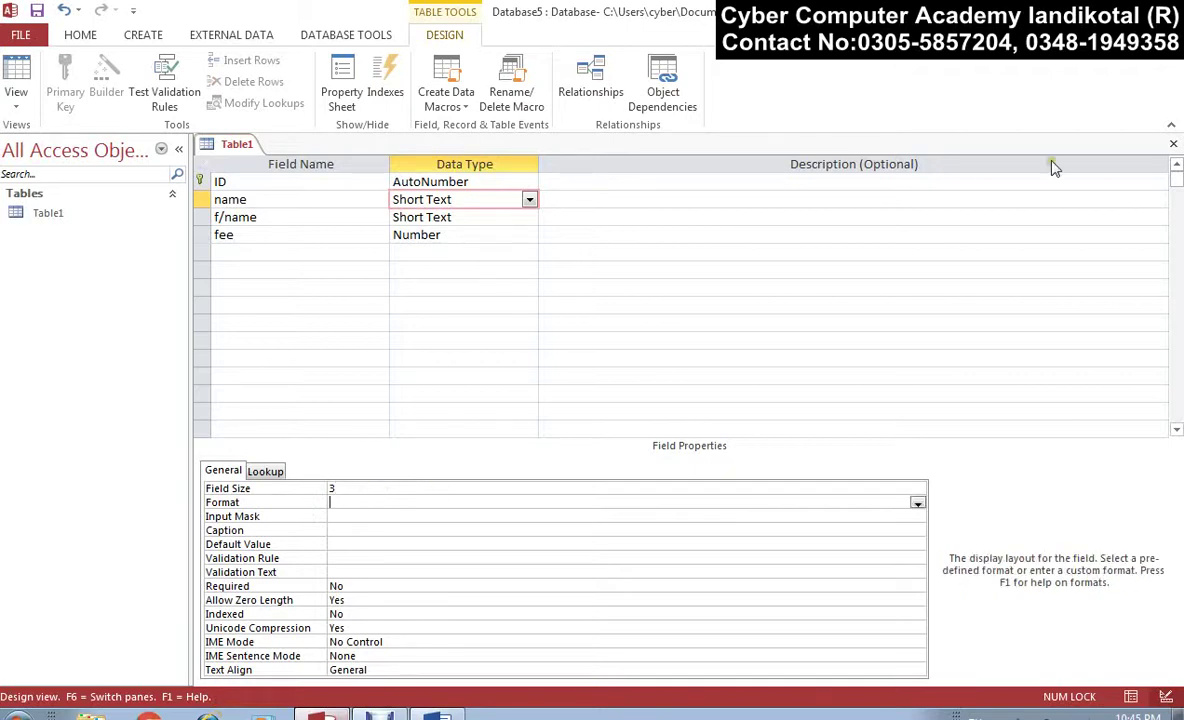
left_click(14, 78)
left_click(546, 412)
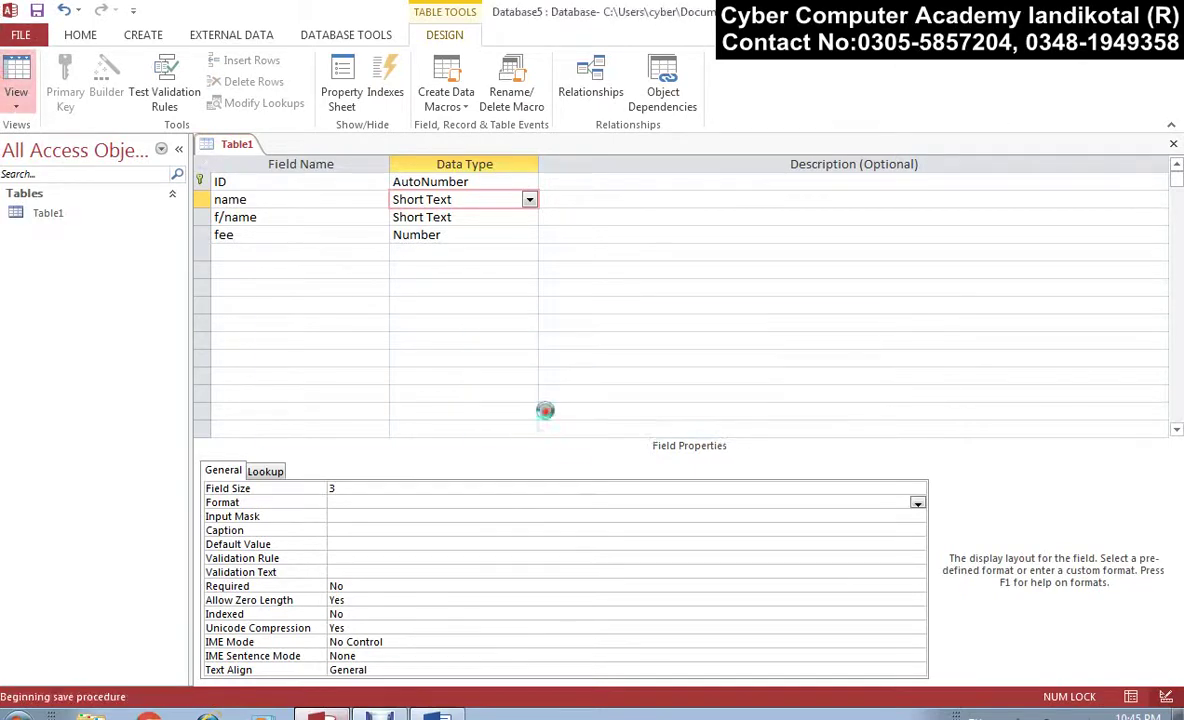
Step: Finish saving the table into Datasheet view and start a third record by entering a person's name in the name field
left_click(556, 423)
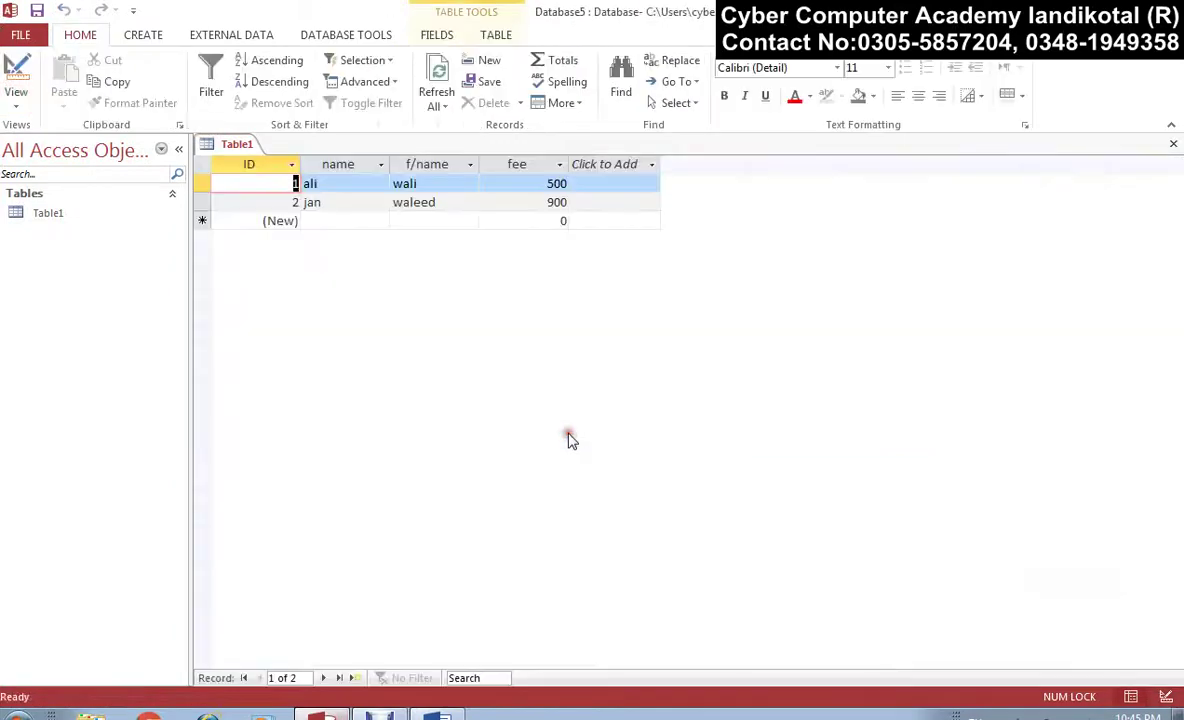
key("Tab")
key("Tab")
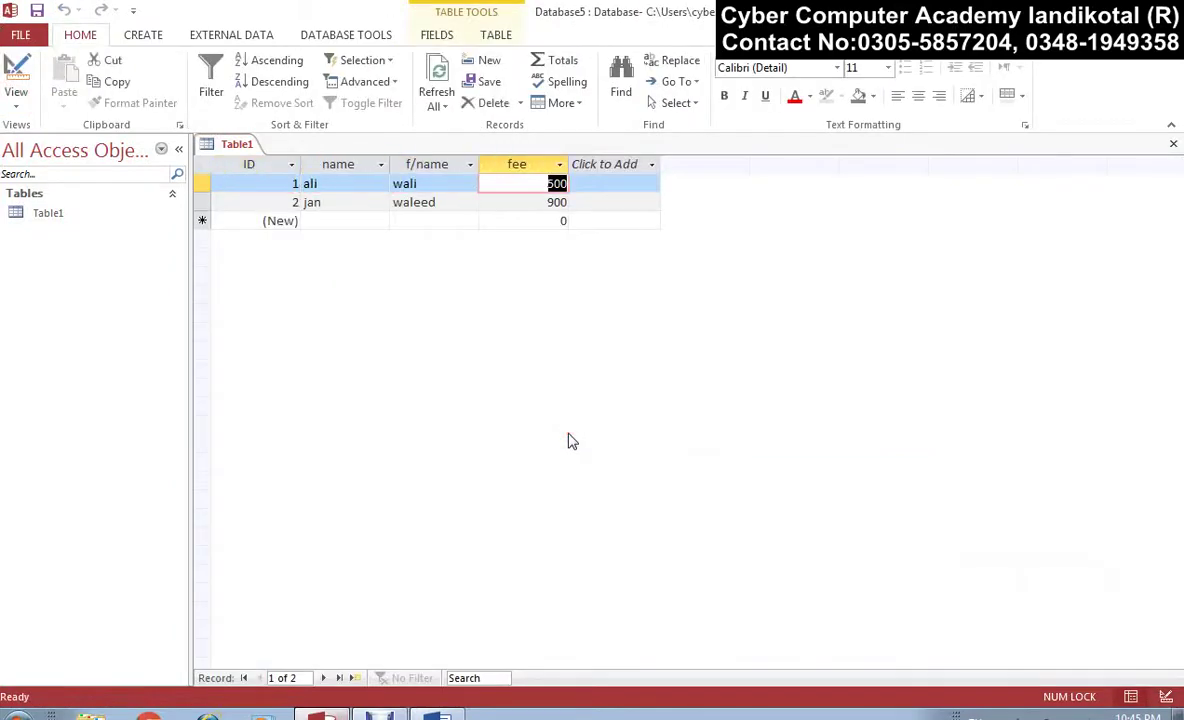
key("Tab")
key("Tab")
key("Tab")
key("Tab")
key("Tab")
key("Tab")
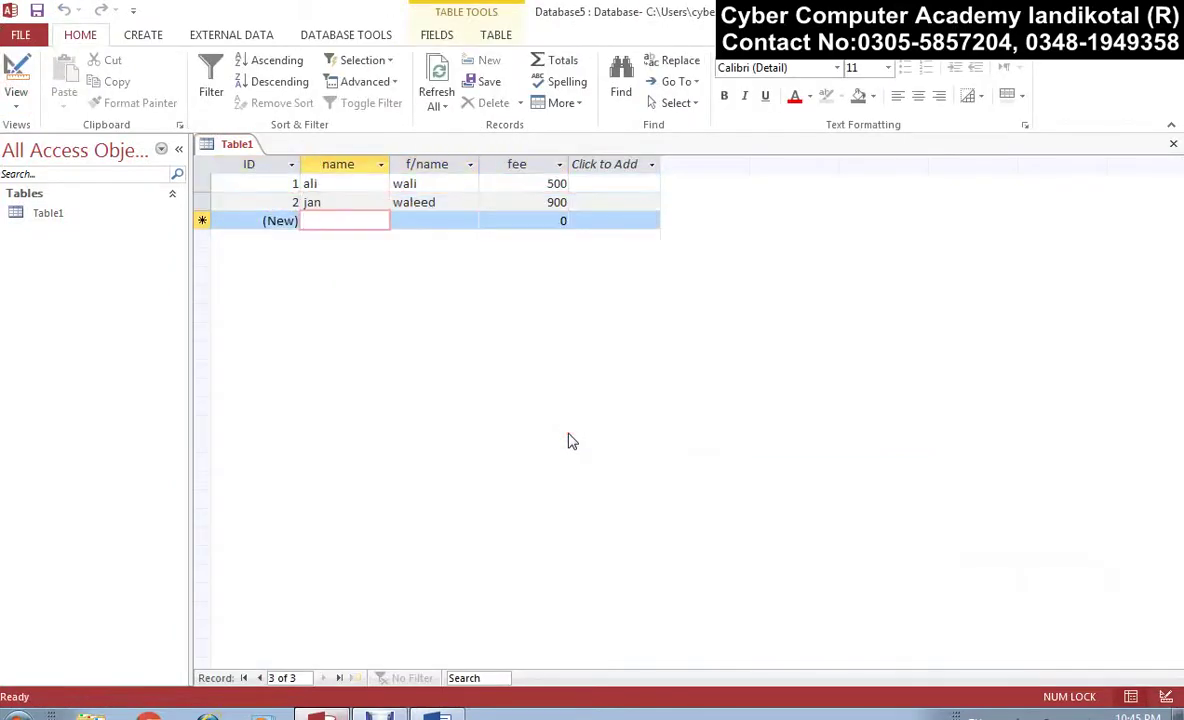
type("far")
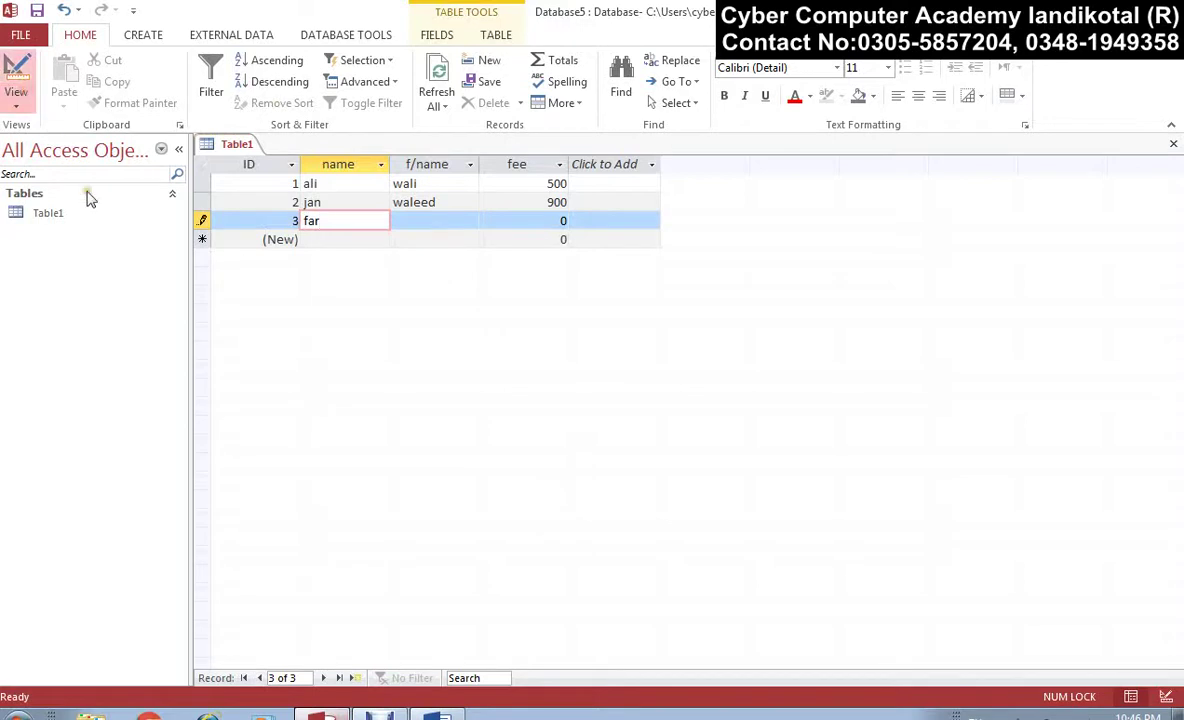
Step: Return to Design view and clear the Field Size of the name field
left_click(307, 488)
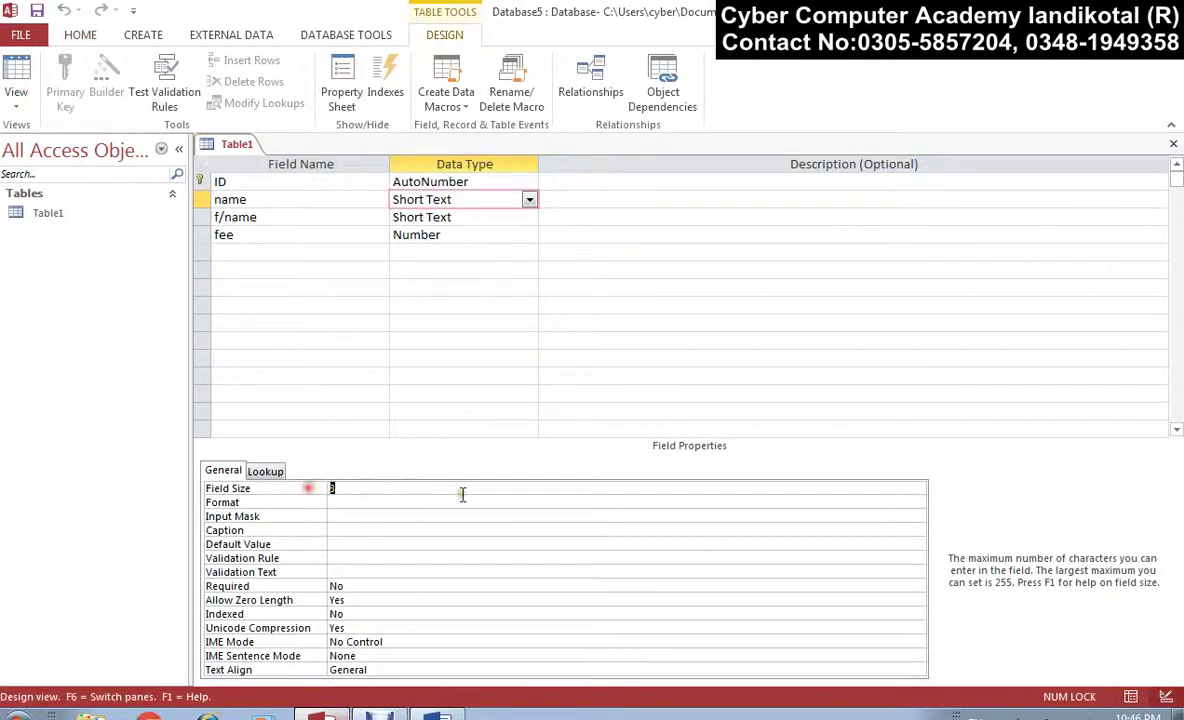
key("BackSpace")
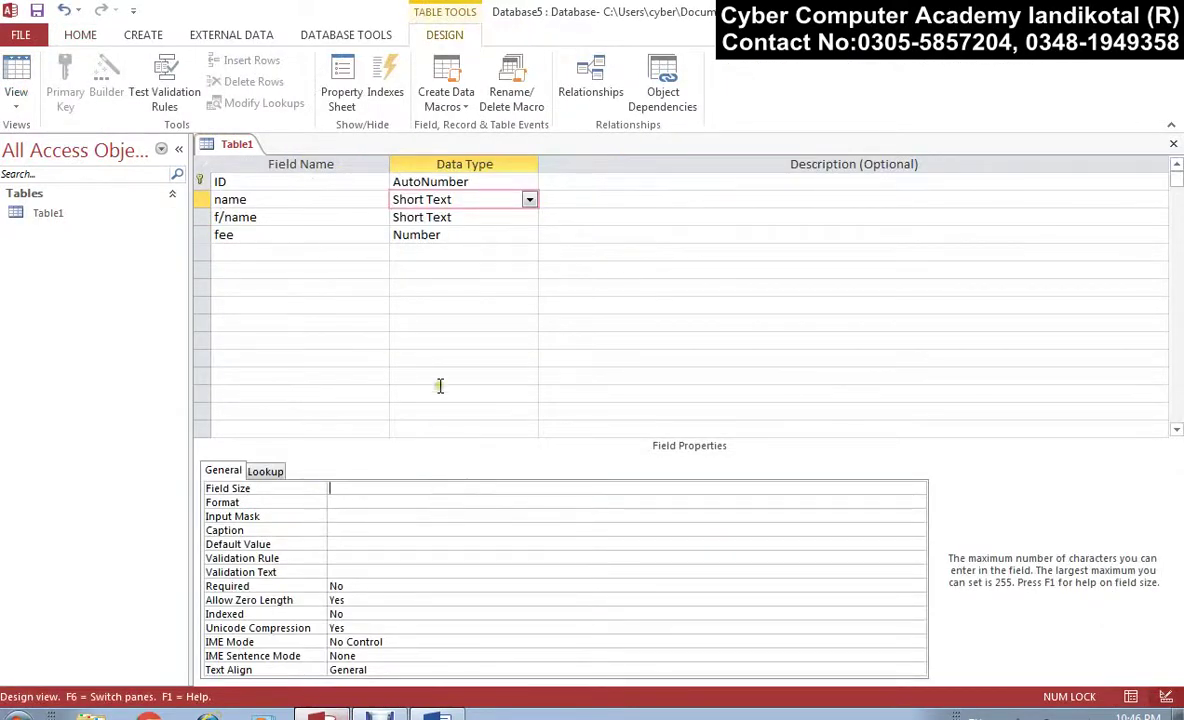